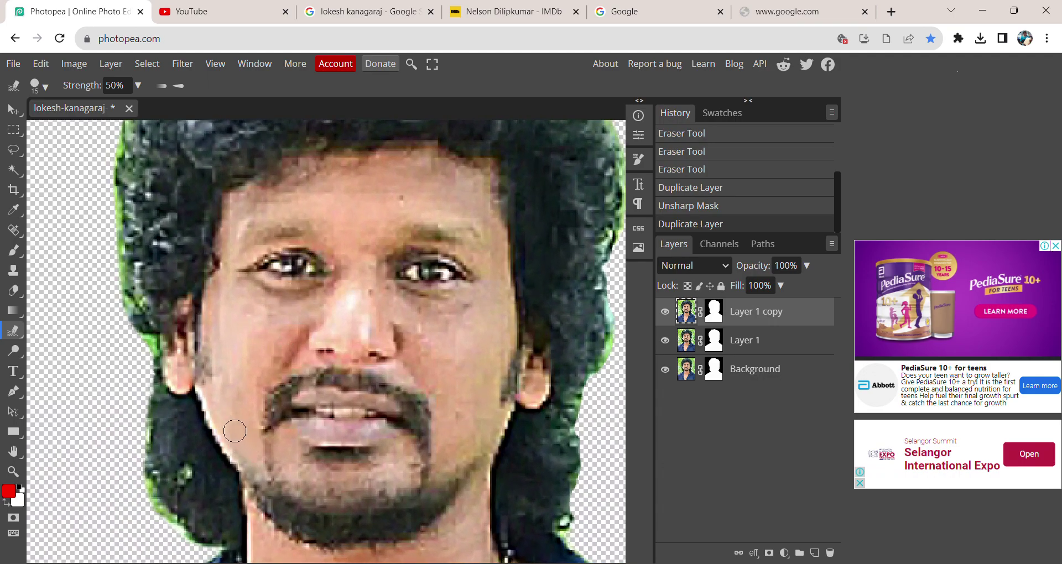
{"action": "mouse_move", "coordinate": [229, 355]}
{"action": "left_mouse_down"}
{"action": "mouse_move", "coordinate": [230, 346]}
{"action": "mouse_move", "coordinate": [230, 360]}
{"action": "left_mouse_up"}
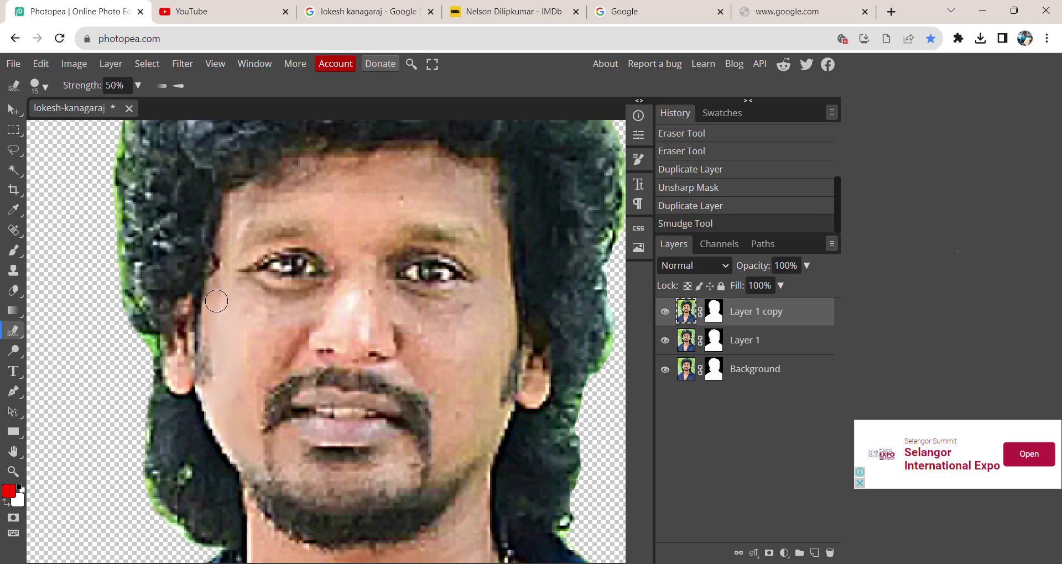
{"action": "left_click", "coordinate": [229, 314]}
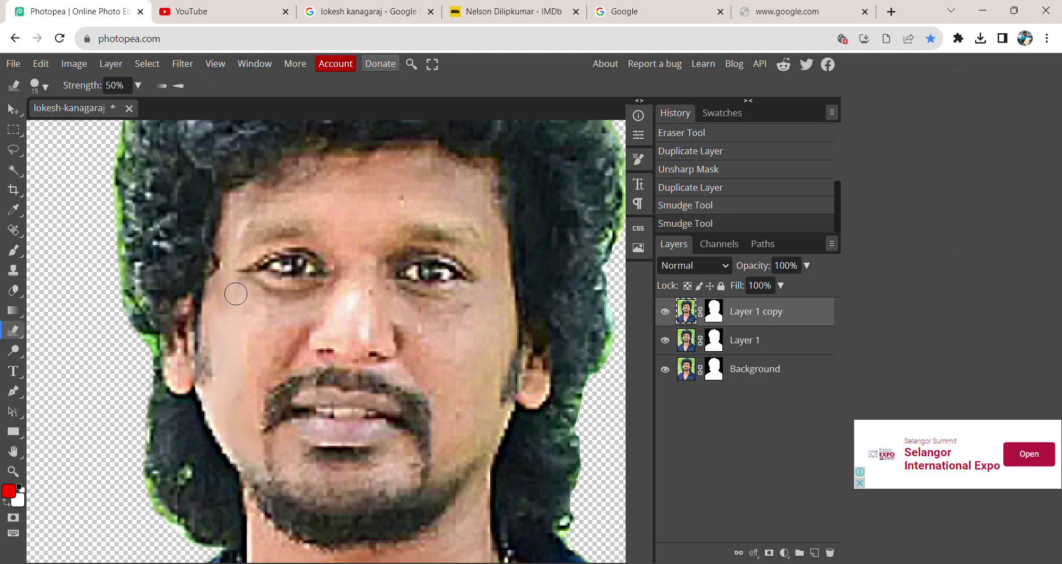
{"action": "left_click", "coordinate": [307, 308]}
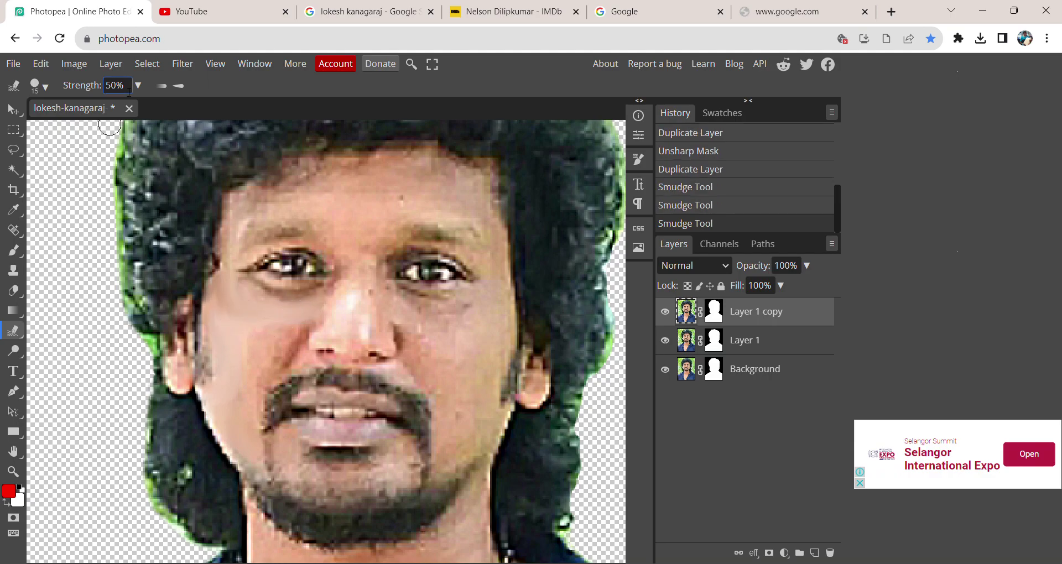
{"action": "key", "text": "ctrl+z"}
{"action": "key", "text": "ctrl+z"}
{"action": "key", "text": "ctrl+z"}
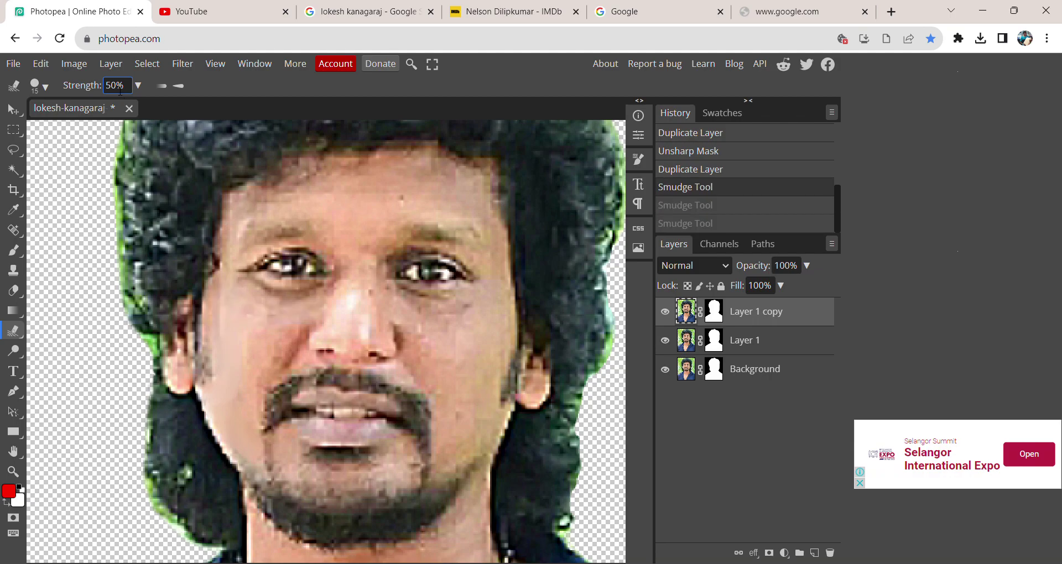
- Smudge the skin of the cheek on the image's left at 28% strength with an 8 px brush, from jaw to eye
{"action": "type", "text": "28"}
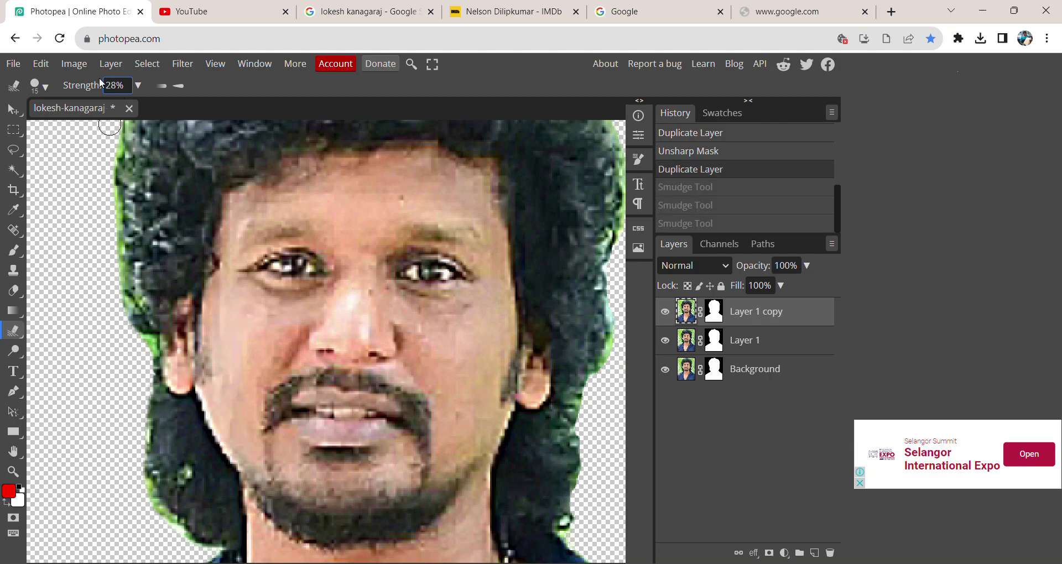
{"action": "left_click", "coordinate": [42, 83]}
{"action": "left_click_drag", "start_coordinate": [128, 124], "coordinate": [123, 128]}
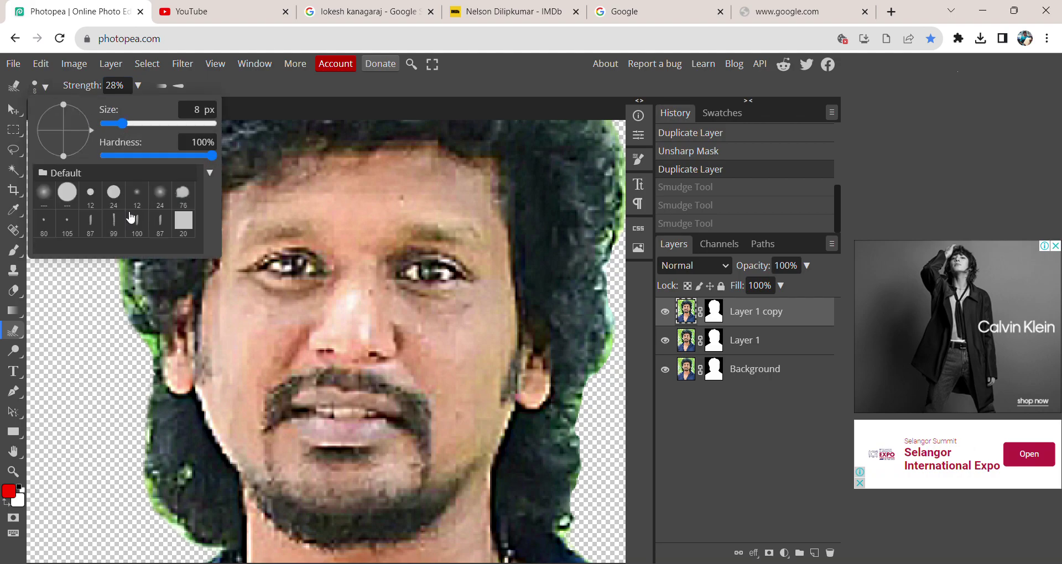
{"action": "left_click", "coordinate": [214, 405]}
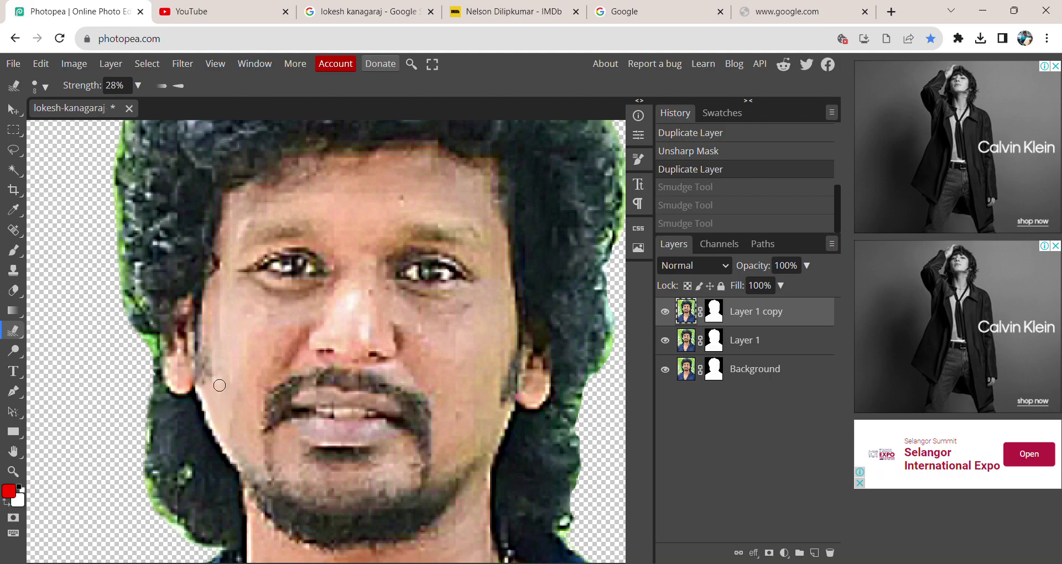
{"action": "left_click_drag", "start_coordinate": [217, 362], "coordinate": [215, 357]}
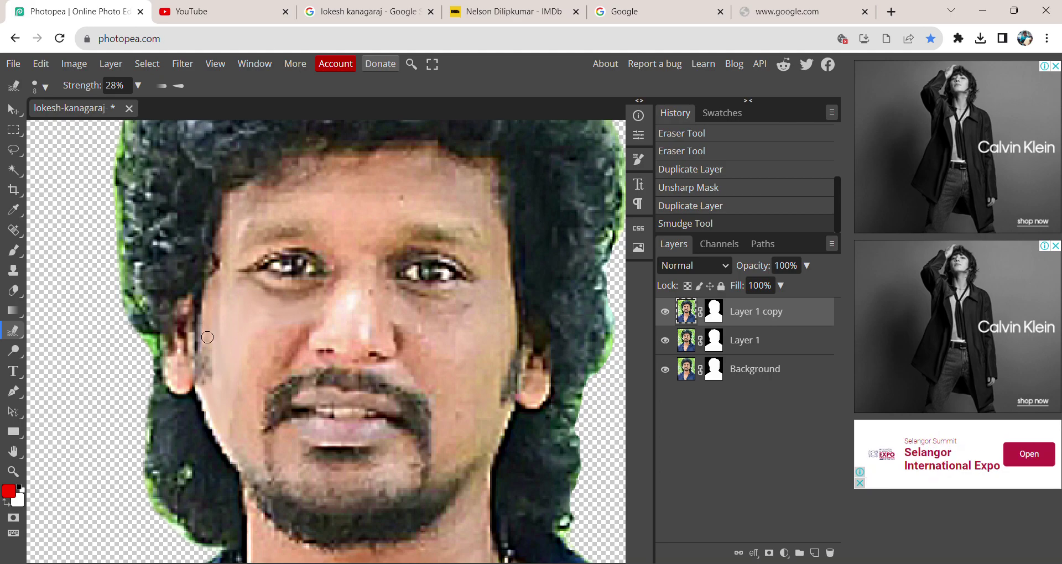
{"action": "left_click_drag", "start_coordinate": [211, 302], "coordinate": [213, 291]}
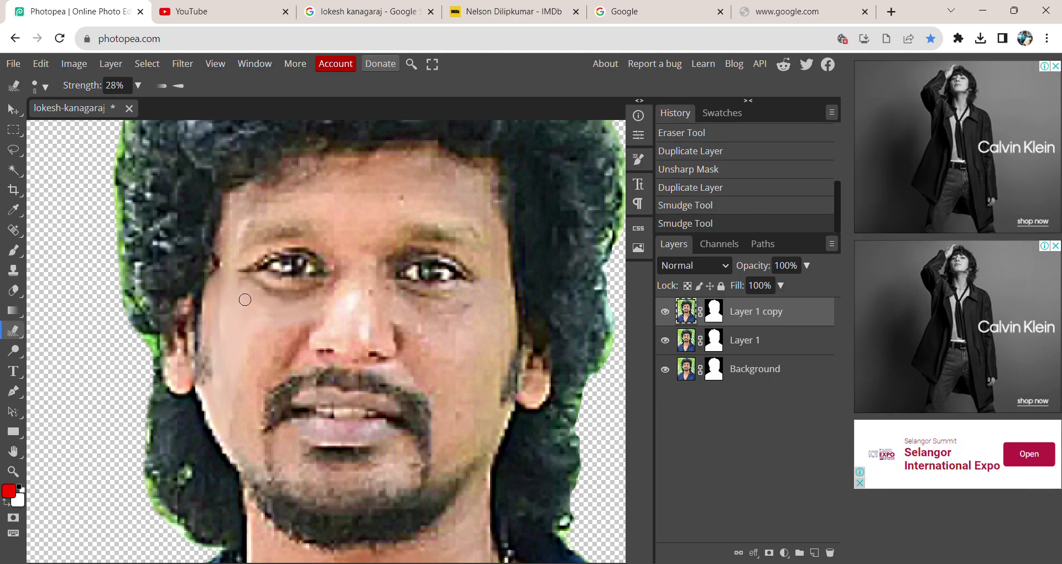
{"action": "left_click_drag", "start_coordinate": [245, 289], "coordinate": [247, 309]}
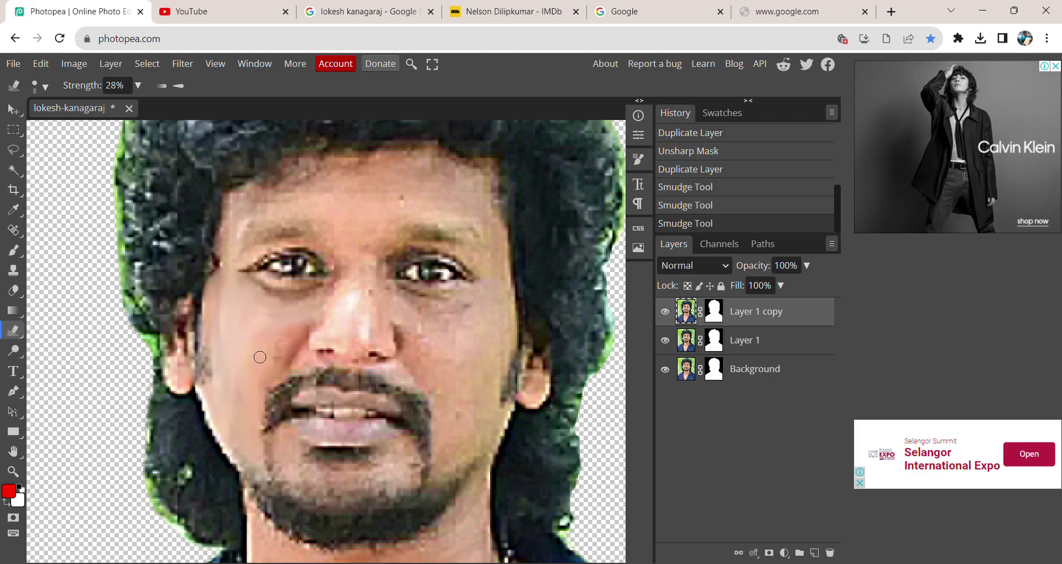
{"action": "left_click", "coordinate": [297, 345]}
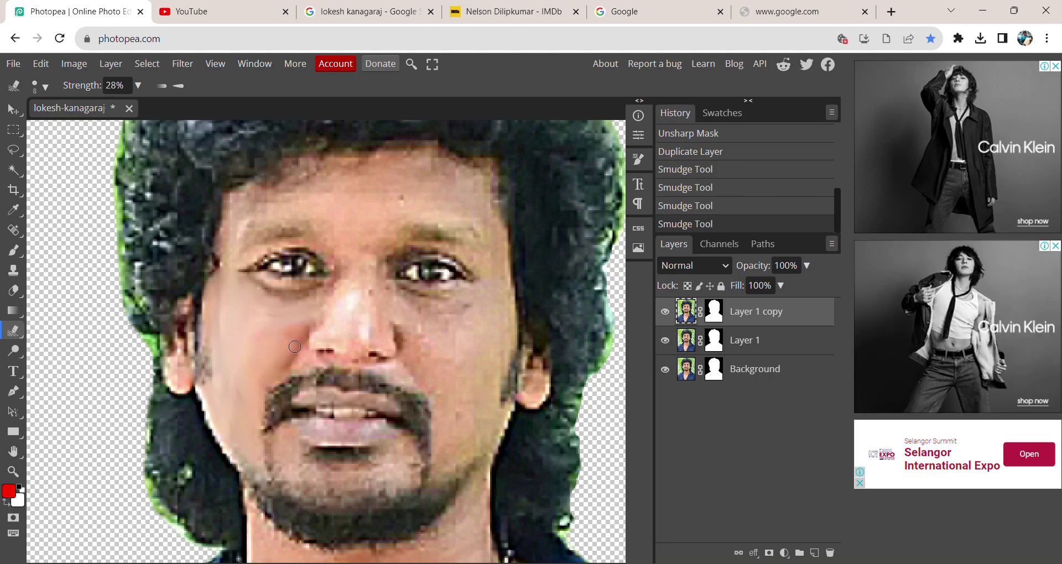
{"action": "left_click", "coordinate": [210, 382]}
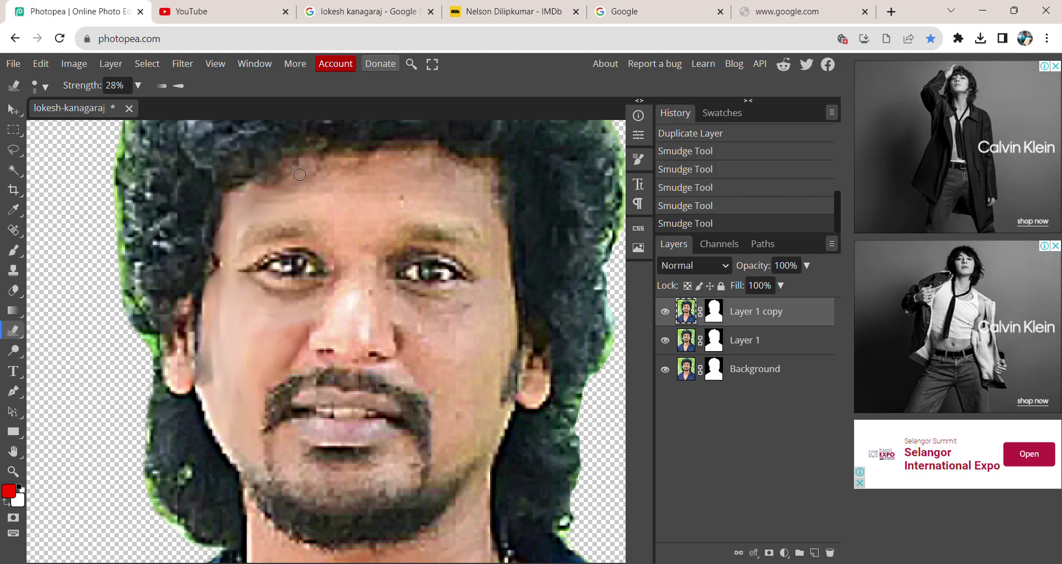
- Smudge the forehead from the hairline to the brows and the skin beside the inner eye corner to smooth out spots
{"action": "left_click_drag", "start_coordinate": [292, 171], "coordinate": [289, 183]}
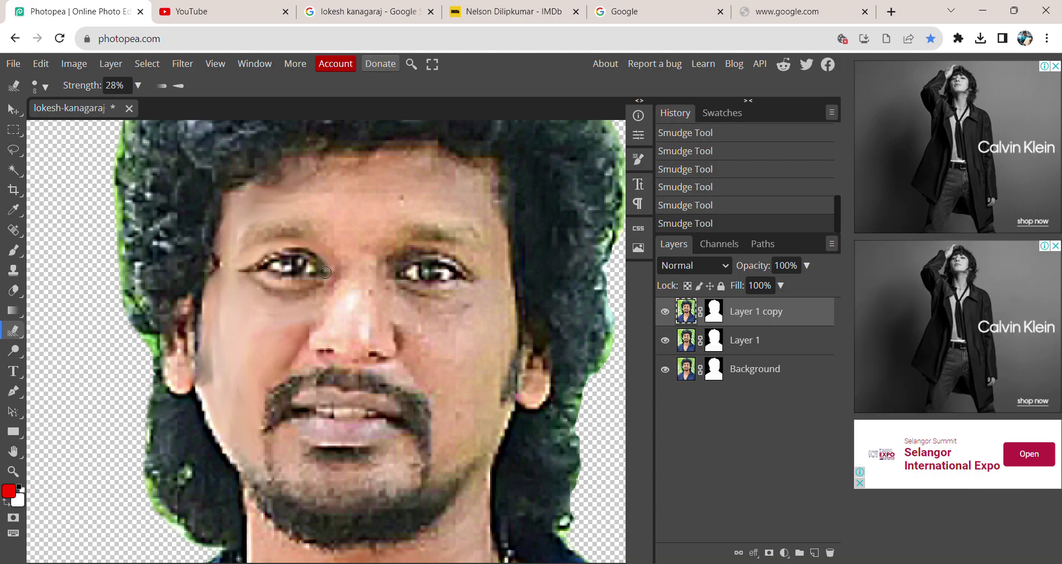
{"action": "left_click_drag", "start_coordinate": [326, 282], "coordinate": [327, 281]}
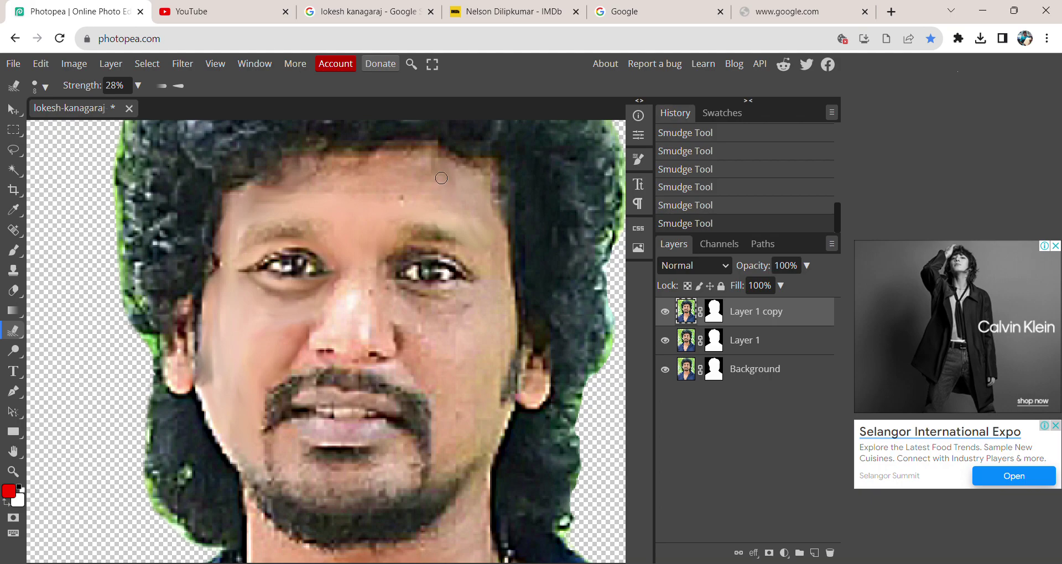
{"action": "mouse_move", "coordinate": [408, 195]}
{"action": "left_mouse_down"}
{"action": "mouse_move", "coordinate": [390, 204]}
{"action": "mouse_move", "coordinate": [391, 190]}
{"action": "left_mouse_up"}
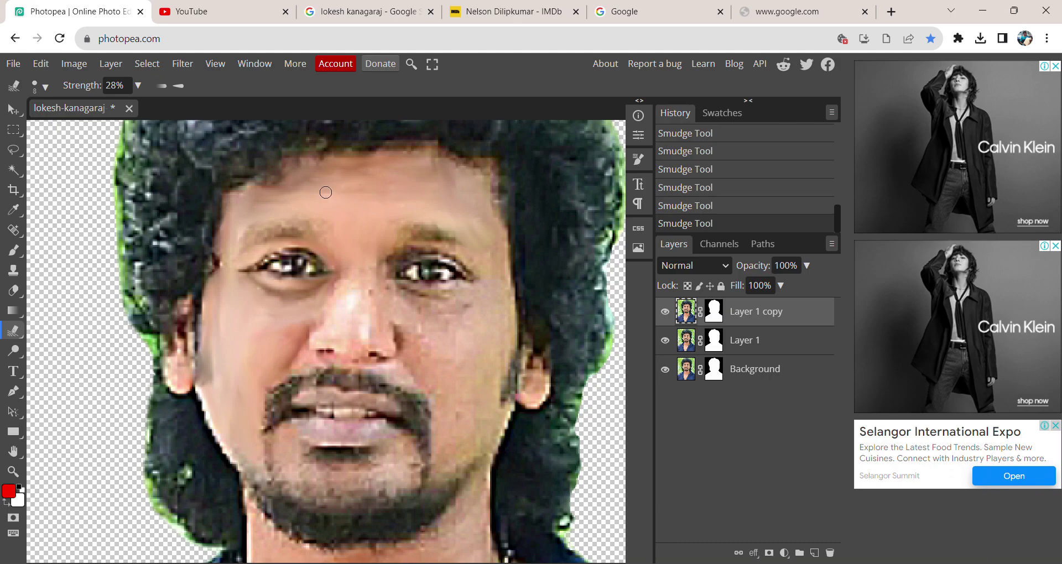
{"action": "left_click_drag", "start_coordinate": [382, 186], "coordinate": [370, 231]}
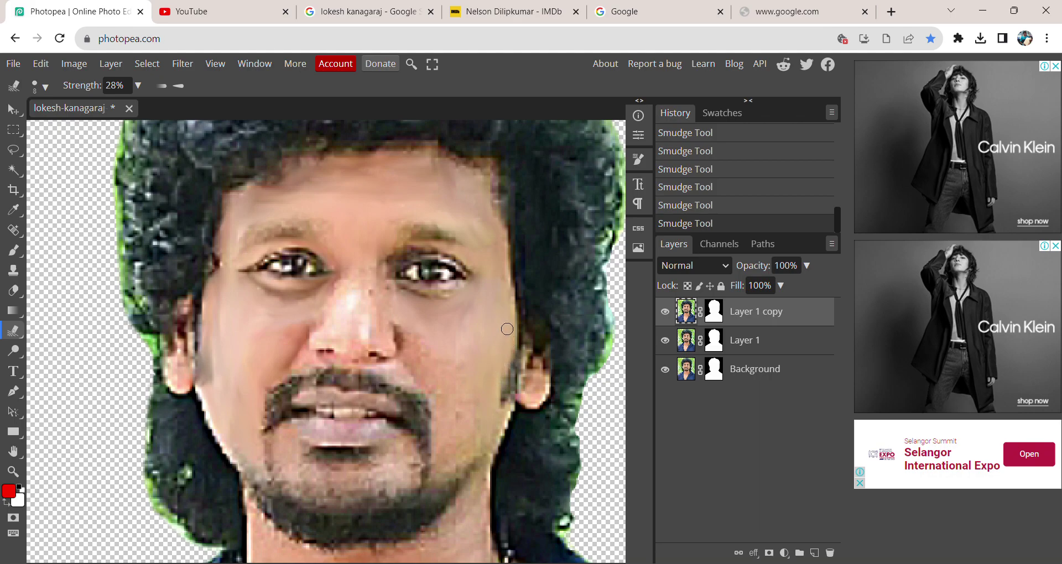
- Smudge the cheek and jaw on the image's right, plus the upper forehead, eyebrows and eyes
{"action": "left_click_drag", "start_coordinate": [511, 342], "coordinate": [492, 364]}
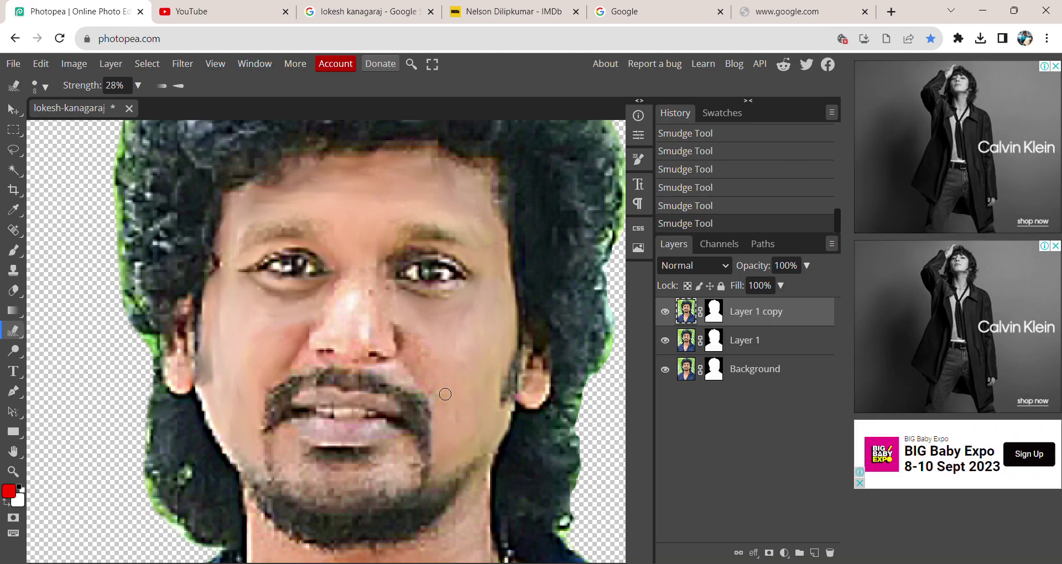
{"action": "left_click_drag", "start_coordinate": [401, 332], "coordinate": [407, 347]}
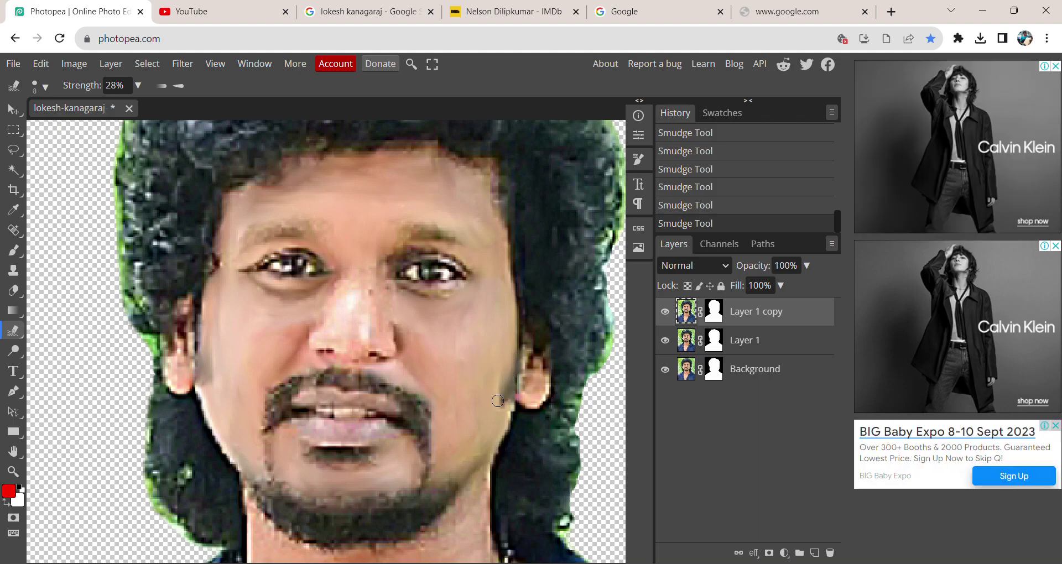
{"action": "mouse_move", "coordinate": [475, 170]}
{"action": "left_mouse_down"}
{"action": "mouse_move", "coordinate": [491, 204]}
{"action": "mouse_move", "coordinate": [467, 216]}
{"action": "left_mouse_up"}
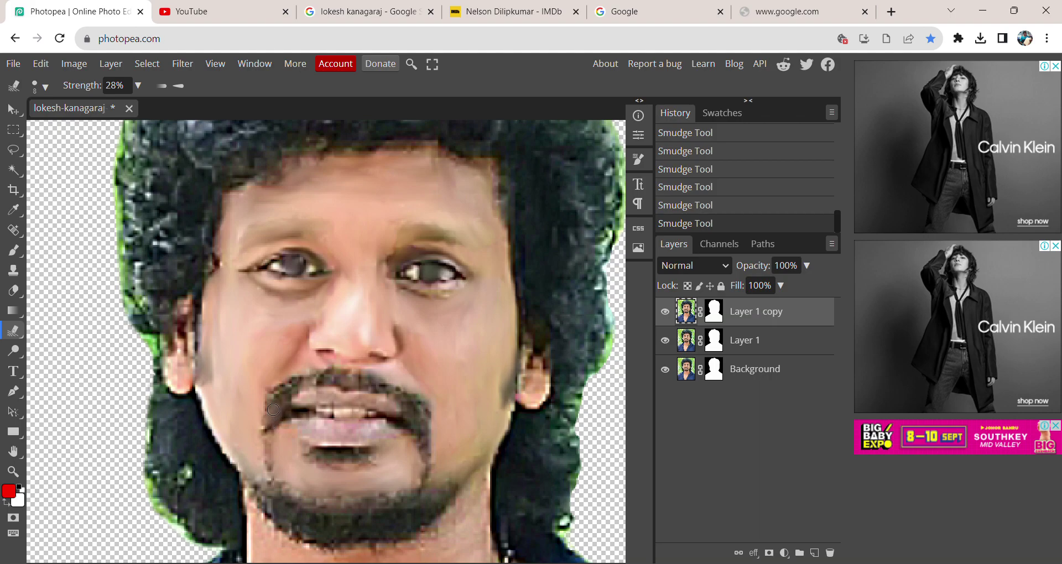
- Smudge the moustache, lips and beard into soft strokes and smooth the skin of both ears
{"action": "left_click_drag", "start_coordinate": [275, 399], "coordinate": [303, 377]}
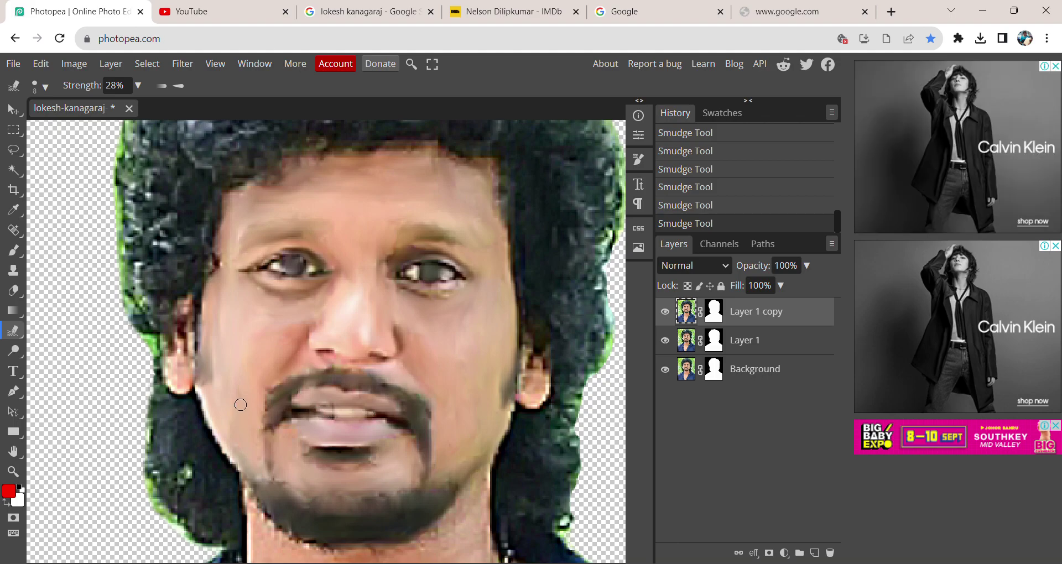
{"action": "mouse_move", "coordinate": [187, 380]}
{"action": "left_mouse_down"}
{"action": "mouse_move", "coordinate": [191, 319]}
{"action": "mouse_move", "coordinate": [176, 360]}
{"action": "left_mouse_up"}
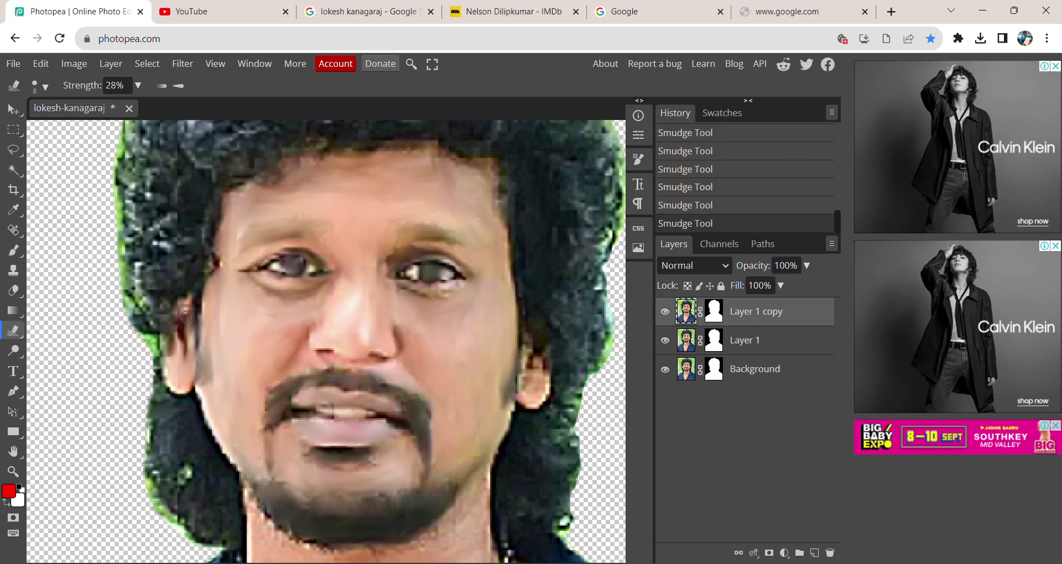
{"action": "left_click_drag", "start_coordinate": [544, 363], "coordinate": [525, 390]}
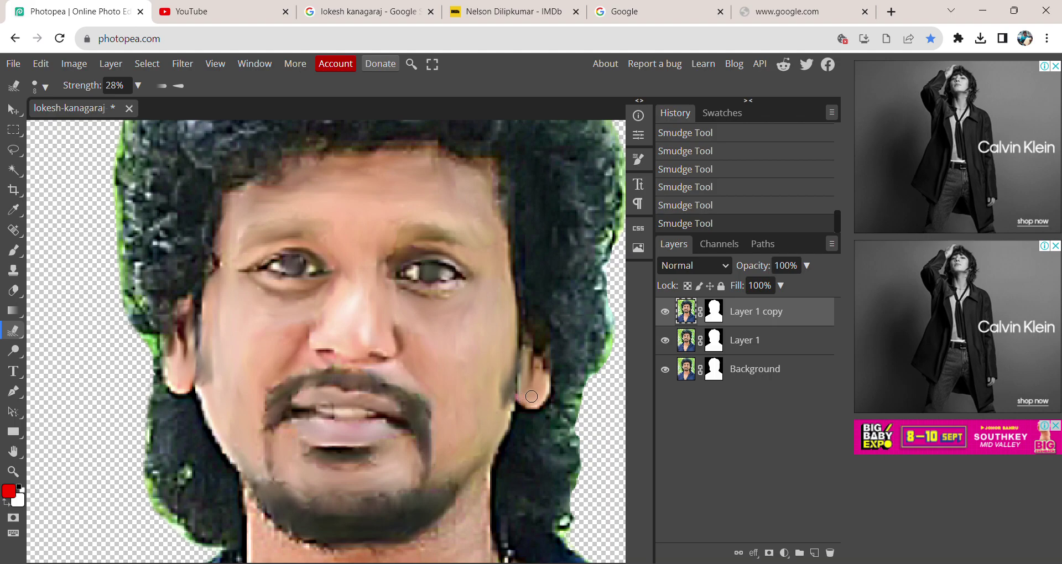
- Smudge the neck and upper chest skin smooth between the necklace strands with a 26 px brush
{"action": "left_click", "coordinate": [17, 454]}
{"action": "scroll", "coordinate": [321, 310], "scroll_direction": "down", "scroll_amount": 5}
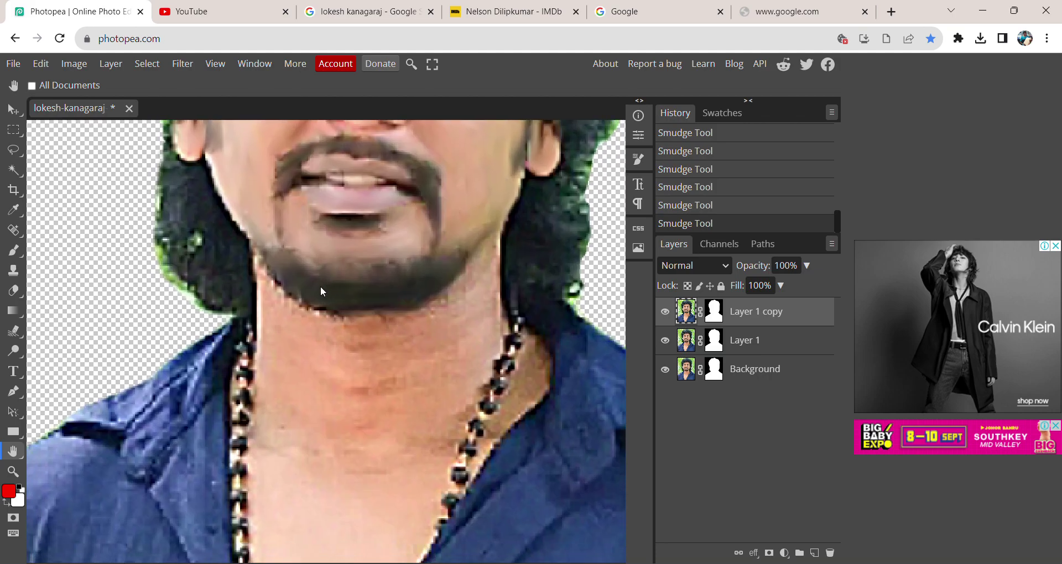
{"action": "scroll", "coordinate": [319, 287], "scroll_direction": "down", "scroll_amount": 2}
{"action": "left_click", "coordinate": [13, 331]}
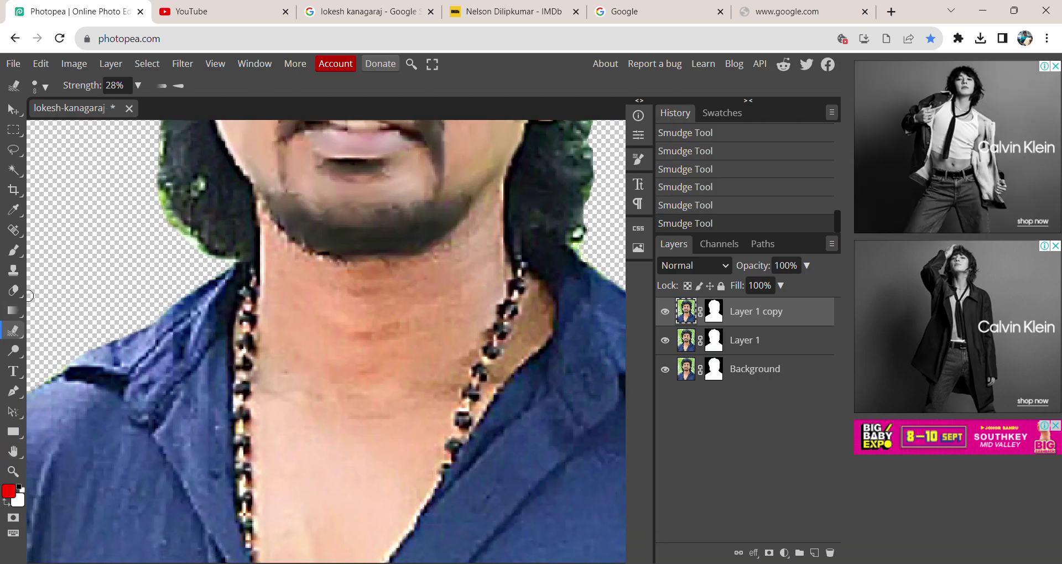
{"action": "left_click", "coordinate": [46, 87]}
{"action": "left_click_drag", "start_coordinate": [100, 123], "coordinate": [132, 123]}
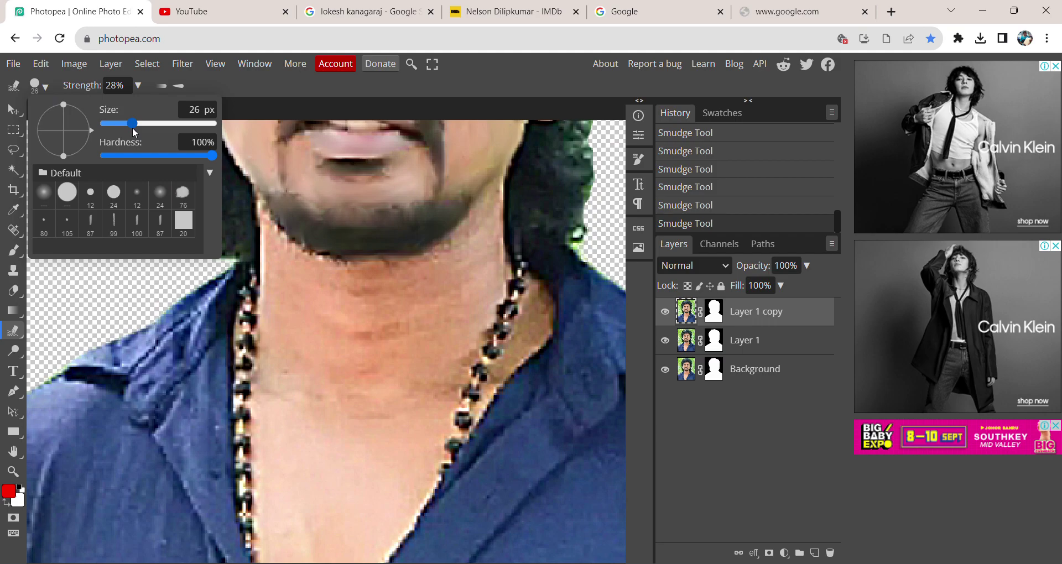
{"action": "left_click", "coordinate": [275, 434]}
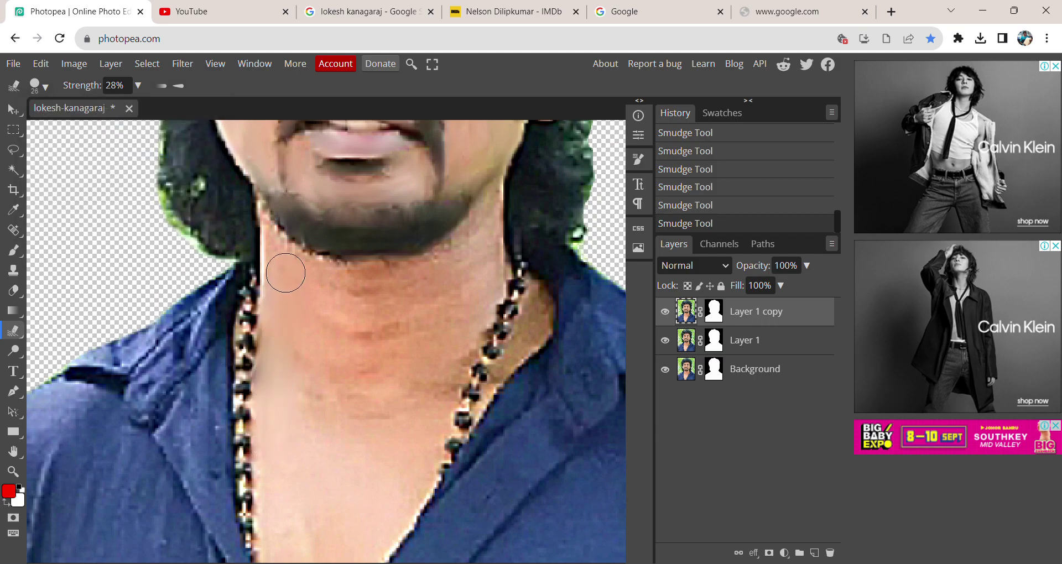
{"action": "mouse_move", "coordinate": [327, 293]}
{"action": "left_mouse_down"}
{"action": "mouse_move", "coordinate": [425, 274]}
{"action": "mouse_move", "coordinate": [403, 305]}
{"action": "mouse_move", "coordinate": [469, 266]}
{"action": "mouse_move", "coordinate": [442, 276]}
{"action": "mouse_move", "coordinate": [477, 235]}
{"action": "mouse_move", "coordinate": [450, 350]}
{"action": "mouse_move", "coordinate": [475, 298]}
{"action": "mouse_move", "coordinate": [472, 315]}
{"action": "mouse_move", "coordinate": [394, 413]}
{"action": "mouse_move", "coordinate": [386, 388]}
{"action": "mouse_move", "coordinate": [333, 462]}
{"action": "mouse_move", "coordinate": [331, 435]}
{"action": "mouse_move", "coordinate": [302, 422]}
{"action": "mouse_move", "coordinate": [304, 358]}
{"action": "mouse_move", "coordinate": [337, 325]}
{"action": "mouse_move", "coordinate": [378, 330]}
{"action": "mouse_move", "coordinate": [297, 515]}
{"action": "mouse_move", "coordinate": [306, 486]}
{"action": "mouse_move", "coordinate": [340, 503]}
{"action": "mouse_move", "coordinate": [368, 481]}
{"action": "mouse_move", "coordinate": [375, 519]}
{"action": "mouse_move", "coordinate": [431, 406]}
{"action": "mouse_move", "coordinate": [444, 349]}
{"action": "mouse_move", "coordinate": [535, 318]}
{"action": "mouse_move", "coordinate": [538, 308]}
{"action": "mouse_move", "coordinate": [493, 397]}
{"action": "left_mouse_up"}
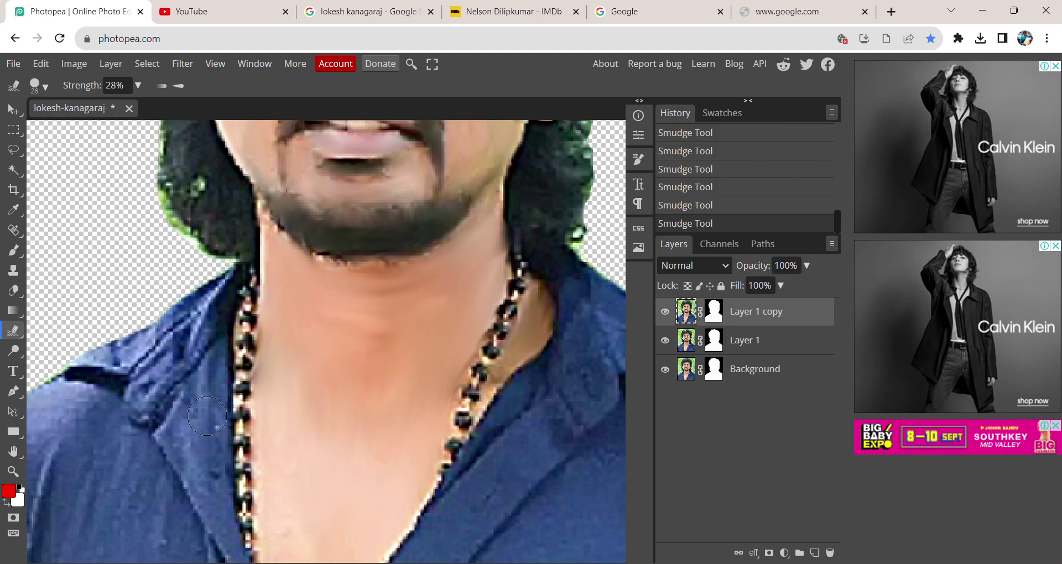
- Smudge the lower chest skin and blend the beads along both necklace strands
{"action": "left_click", "coordinate": [14, 451]}
{"action": "scroll", "coordinate": [143, 344], "scroll_direction": "down", "scroll_amount": 5}
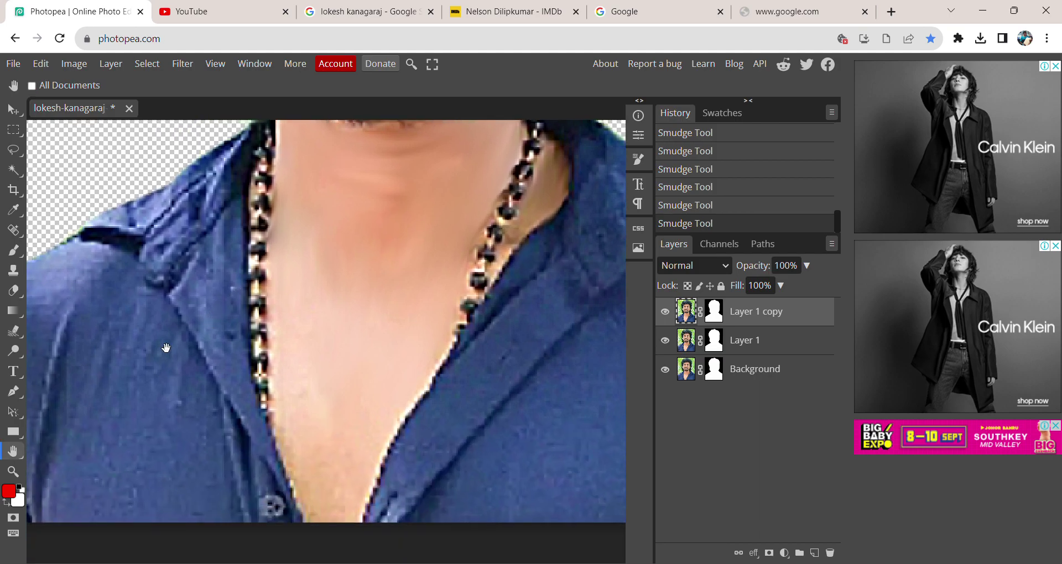
{"action": "left_click", "coordinate": [18, 330]}
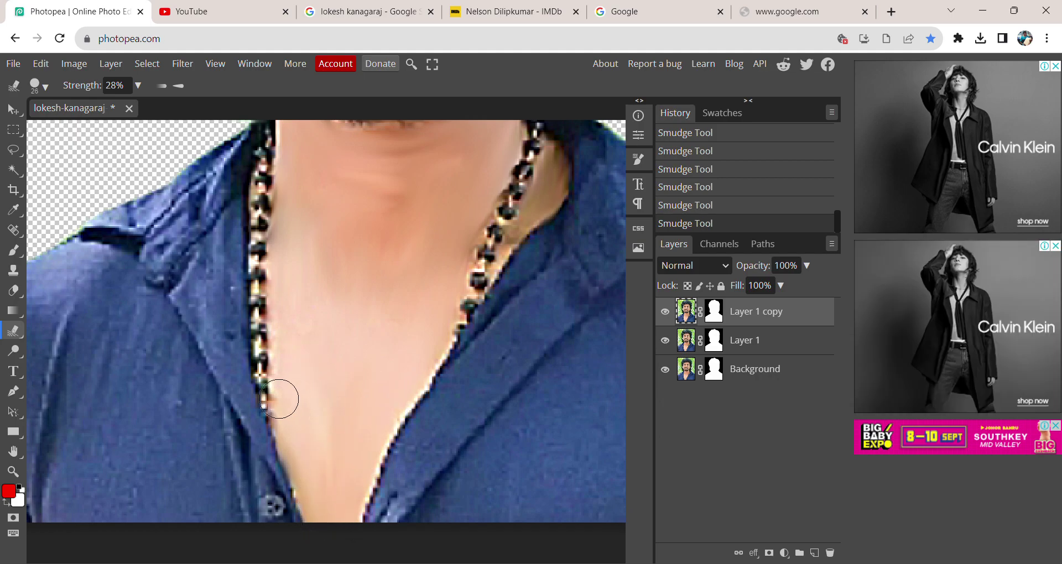
{"action": "mouse_move", "coordinate": [263, 369]}
{"action": "left_mouse_down"}
{"action": "mouse_move", "coordinate": [267, 395]}
{"action": "mouse_move", "coordinate": [279, 124]}
{"action": "left_mouse_up"}
{"action": "mouse_move", "coordinate": [484, 311]}
{"action": "left_mouse_down"}
{"action": "mouse_move", "coordinate": [455, 318]}
{"action": "mouse_move", "coordinate": [532, 136]}
{"action": "left_mouse_up"}
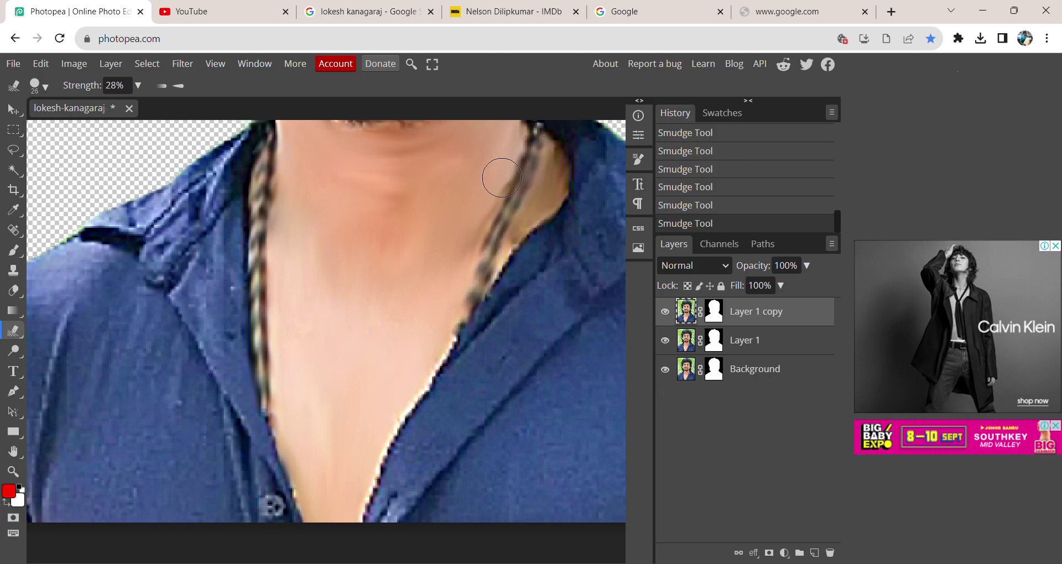
- Smudge the shirt front and collar on the image's left, following the fabric folds
{"action": "mouse_move", "coordinate": [241, 478]}
{"action": "left_mouse_down"}
{"action": "mouse_move", "coordinate": [265, 517]}
{"action": "mouse_move", "coordinate": [221, 387]}
{"action": "mouse_move", "coordinate": [183, 344]}
{"action": "left_mouse_up"}
{"action": "left_click_drag", "start_coordinate": [242, 506], "coordinate": [273, 516]}
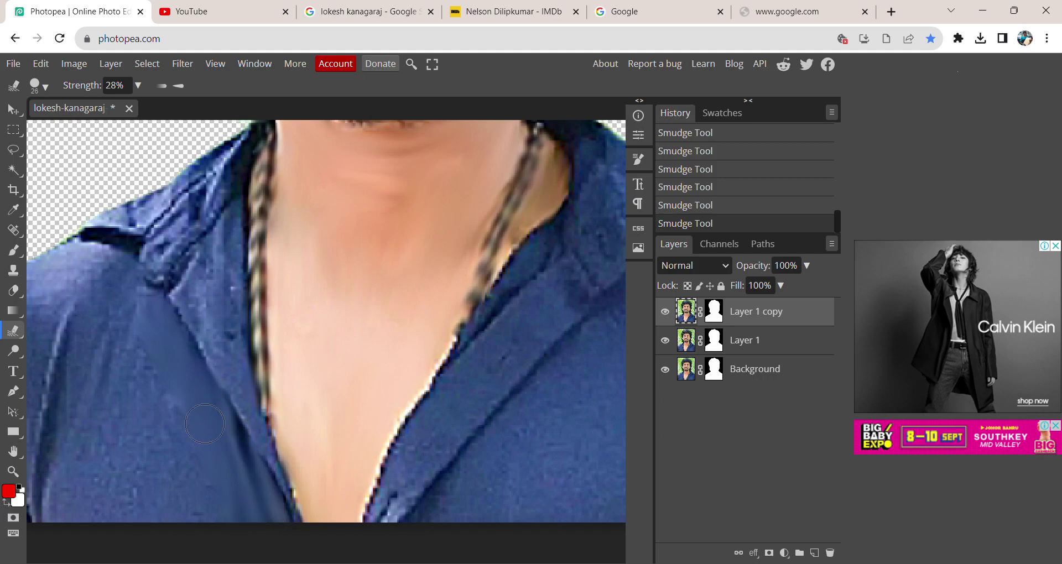
{"action": "mouse_move", "coordinate": [184, 279]}
{"action": "left_mouse_down"}
{"action": "mouse_move", "coordinate": [179, 238]}
{"action": "mouse_move", "coordinate": [219, 186]}
{"action": "mouse_move", "coordinate": [194, 283]}
{"action": "mouse_move", "coordinate": [176, 288]}
{"action": "mouse_move", "coordinate": [249, 428]}
{"action": "mouse_move", "coordinate": [275, 509]}
{"action": "mouse_move", "coordinate": [220, 362]}
{"action": "mouse_move", "coordinate": [217, 304]}
{"action": "mouse_move", "coordinate": [230, 369]}
{"action": "mouse_move", "coordinate": [219, 243]}
{"action": "mouse_move", "coordinate": [208, 248]}
{"action": "mouse_move", "coordinate": [214, 225]}
{"action": "mouse_move", "coordinate": [222, 268]}
{"action": "mouse_move", "coordinate": [214, 199]}
{"action": "mouse_move", "coordinate": [177, 209]}
{"action": "mouse_move", "coordinate": [156, 231]}
{"action": "mouse_move", "coordinate": [97, 221]}
{"action": "mouse_move", "coordinate": [124, 227]}
{"action": "mouse_move", "coordinate": [217, 156]}
{"action": "mouse_move", "coordinate": [94, 262]}
{"action": "mouse_move", "coordinate": [111, 258]}
{"action": "mouse_move", "coordinate": [64, 268]}
{"action": "mouse_move", "coordinate": [47, 285]}
{"action": "mouse_move", "coordinate": [90, 242]}
{"action": "left_mouse_up"}
{"action": "mouse_move", "coordinate": [101, 295]}
{"action": "left_mouse_down"}
{"action": "mouse_move", "coordinate": [151, 339]}
{"action": "mouse_move", "coordinate": [228, 513]}
{"action": "left_mouse_up"}
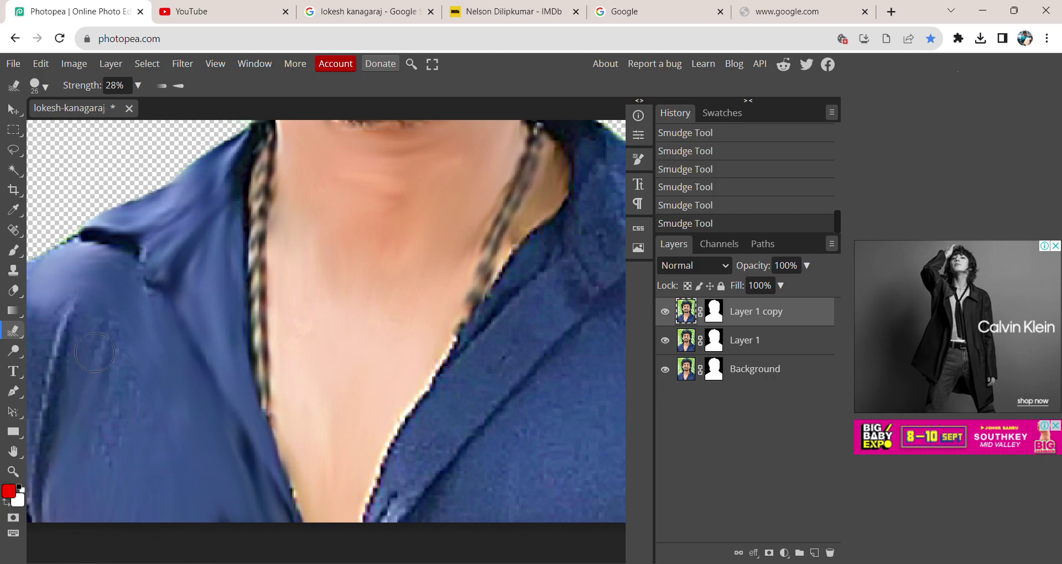
{"action": "left_click_drag", "start_coordinate": [111, 323], "coordinate": [141, 346]}
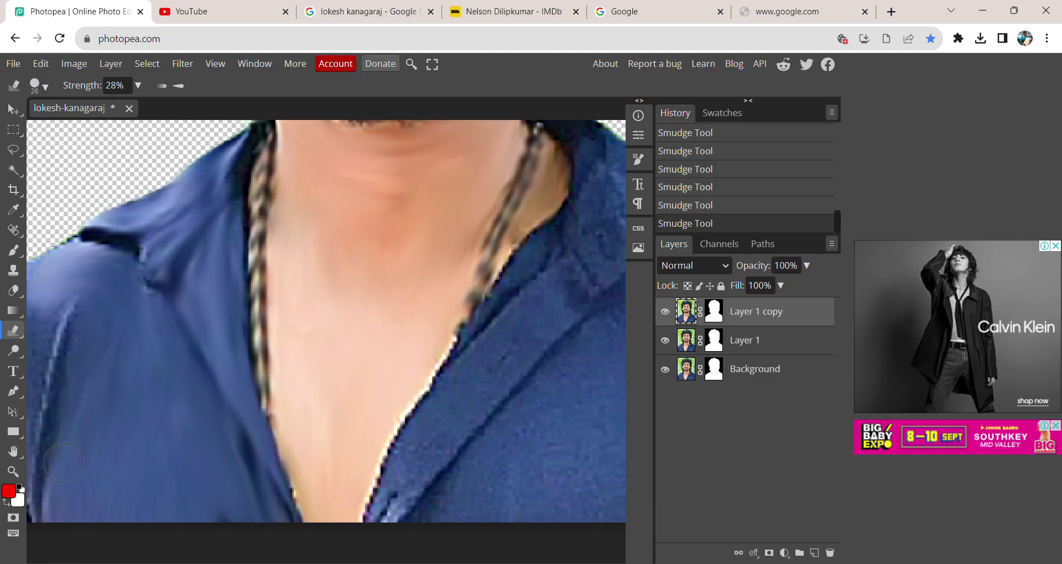
- Smudge the shirt's outer sleeve and shoulder on the image's left along the folds up to the collar
{"action": "key", "text": "h"}
{"action": "left_click_drag", "start_coordinate": [81, 422], "coordinate": [286, 391]}
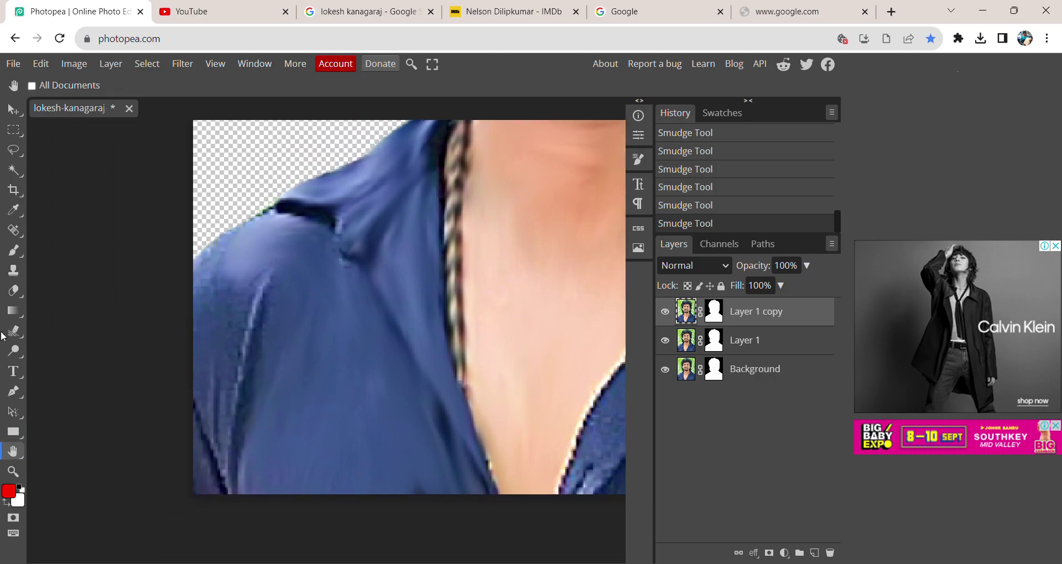
{"action": "left_click", "coordinate": [13, 332]}
{"action": "mouse_move", "coordinate": [215, 426]}
{"action": "left_mouse_down"}
{"action": "mouse_move", "coordinate": [197, 550]}
{"action": "mouse_move", "coordinate": [227, 510]}
{"action": "left_mouse_up"}
{"action": "left_click_drag", "start_coordinate": [267, 291], "coordinate": [219, 528]}
{"action": "mouse_move", "coordinate": [301, 208]}
{"action": "left_mouse_down"}
{"action": "mouse_move", "coordinate": [270, 225]}
{"action": "mouse_move", "coordinate": [251, 208]}
{"action": "mouse_move", "coordinate": [201, 237]}
{"action": "left_mouse_up"}
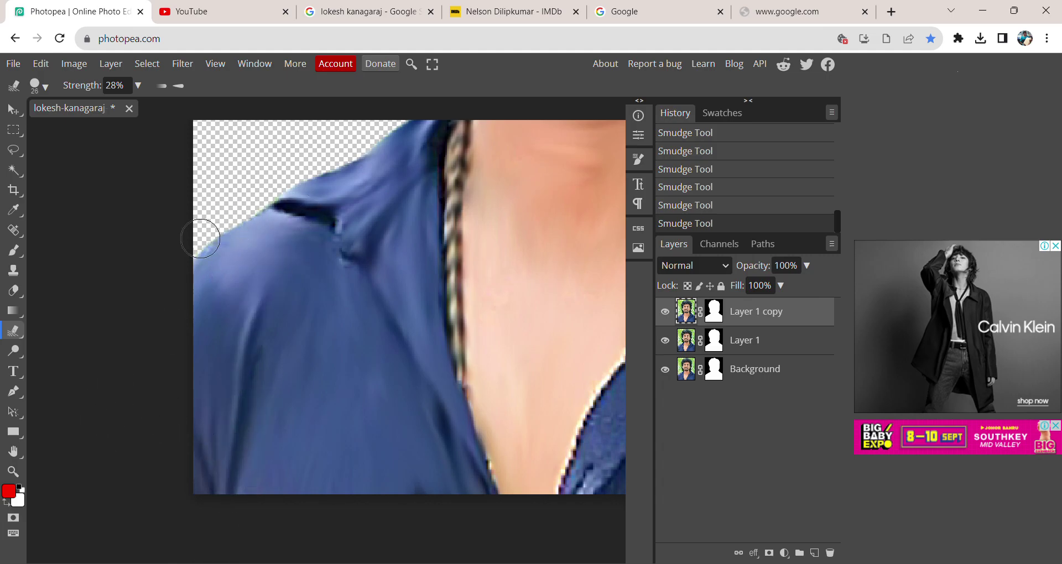
- Smudge the collar, button placket and shirt front on the image's right, following the fabric folds
{"action": "left_click", "coordinate": [13, 450]}
{"action": "left_click_drag", "start_coordinate": [376, 443], "coordinate": [206, 441]}
{"action": "left_click_drag", "start_coordinate": [472, 403], "coordinate": [169, 401]}
{"action": "key", "text": "r"}
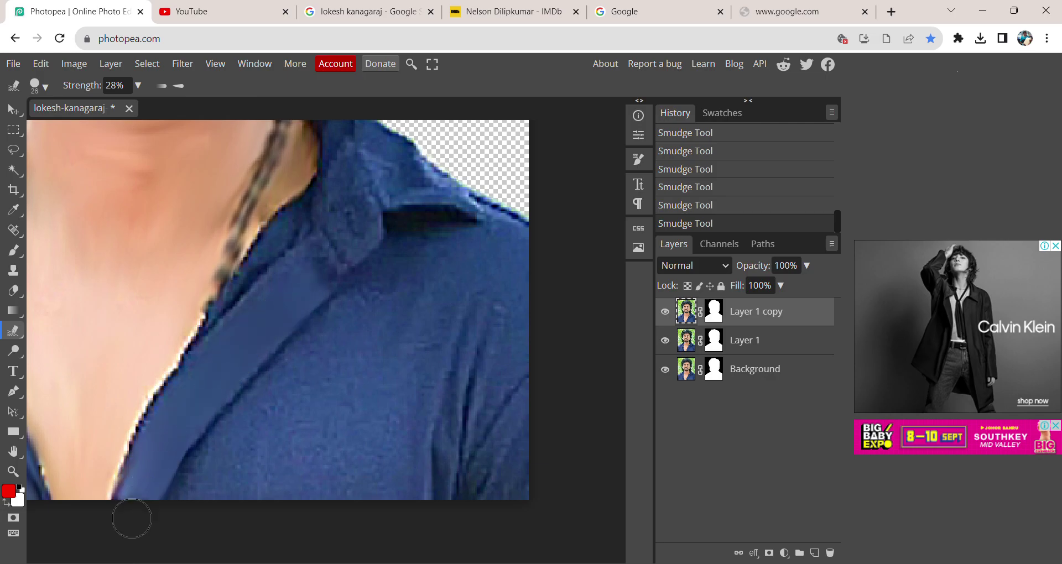
{"action": "mouse_move", "coordinate": [237, 316]}
{"action": "left_mouse_down"}
{"action": "mouse_move", "coordinate": [305, 222]}
{"action": "mouse_move", "coordinate": [307, 269]}
{"action": "mouse_move", "coordinate": [326, 270]}
{"action": "mouse_move", "coordinate": [327, 211]}
{"action": "mouse_move", "coordinate": [349, 222]}
{"action": "mouse_move", "coordinate": [344, 135]}
{"action": "mouse_move", "coordinate": [357, 196]}
{"action": "mouse_move", "coordinate": [364, 176]}
{"action": "mouse_move", "coordinate": [372, 188]}
{"action": "mouse_move", "coordinate": [445, 190]}
{"action": "mouse_move", "coordinate": [388, 131]}
{"action": "mouse_move", "coordinate": [390, 170]}
{"action": "mouse_move", "coordinate": [368, 135]}
{"action": "mouse_move", "coordinate": [455, 186]}
{"action": "mouse_move", "coordinate": [404, 234]}
{"action": "mouse_move", "coordinate": [426, 227]}
{"action": "mouse_move", "coordinate": [477, 238]}
{"action": "mouse_move", "coordinate": [491, 224]}
{"action": "mouse_move", "coordinate": [533, 237]}
{"action": "mouse_move", "coordinate": [467, 251]}
{"action": "mouse_move", "coordinate": [383, 297]}
{"action": "left_mouse_up"}
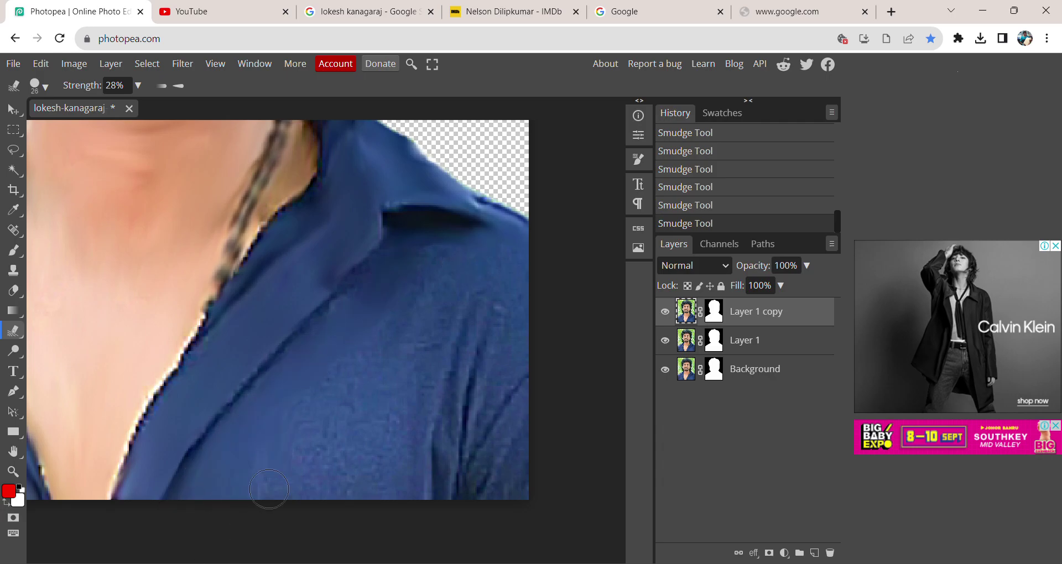
{"action": "mouse_move", "coordinate": [297, 450]}
{"action": "left_mouse_down"}
{"action": "mouse_move", "coordinate": [335, 512]}
{"action": "mouse_move", "coordinate": [355, 494]}
{"action": "mouse_move", "coordinate": [359, 535]}
{"action": "mouse_move", "coordinate": [341, 520]}
{"action": "mouse_move", "coordinate": [410, 465]}
{"action": "mouse_move", "coordinate": [377, 439]}
{"action": "mouse_move", "coordinate": [409, 405]}
{"action": "mouse_move", "coordinate": [413, 521]}
{"action": "mouse_move", "coordinate": [440, 408]}
{"action": "mouse_move", "coordinate": [465, 372]}
{"action": "mouse_move", "coordinate": [520, 525]}
{"action": "left_mouse_up"}
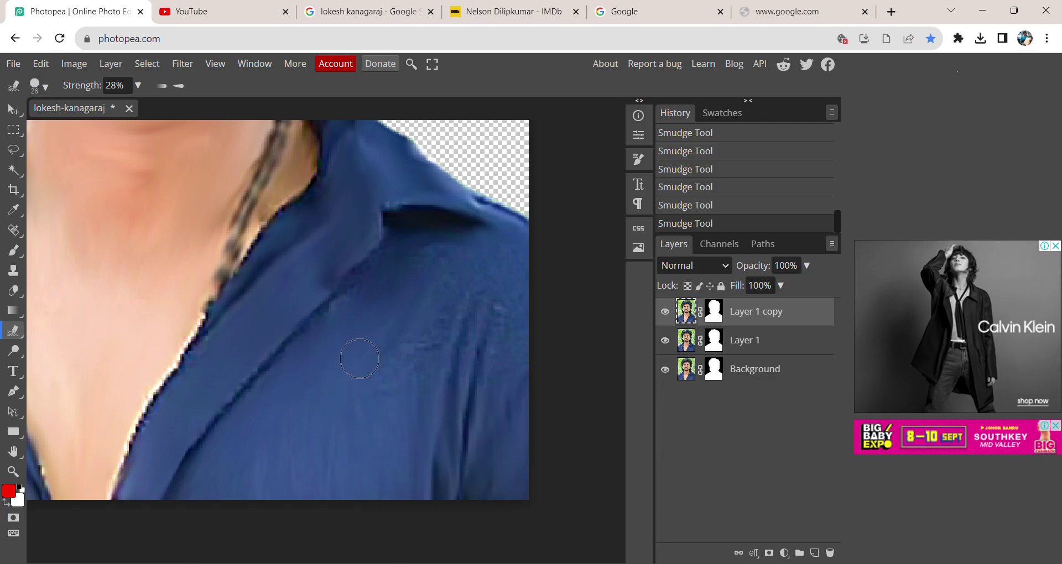
- Smudge the sleeve, shoulder and remaining shirt front on the image's right along the folds, down to the image's lower edge
{"action": "mouse_move", "coordinate": [466, 316]}
{"action": "left_mouse_down"}
{"action": "mouse_move", "coordinate": [505, 399]}
{"action": "mouse_move", "coordinate": [487, 445]}
{"action": "mouse_move", "coordinate": [518, 345]}
{"action": "mouse_move", "coordinate": [528, 336]}
{"action": "mouse_move", "coordinate": [511, 364]}
{"action": "mouse_move", "coordinate": [557, 359]}
{"action": "mouse_move", "coordinate": [507, 442]}
{"action": "left_mouse_up"}
{"action": "mouse_move", "coordinate": [381, 277]}
{"action": "left_mouse_down"}
{"action": "mouse_move", "coordinate": [396, 259]}
{"action": "mouse_move", "coordinate": [501, 257]}
{"action": "mouse_move", "coordinate": [550, 276]}
{"action": "mouse_move", "coordinate": [487, 247]}
{"action": "mouse_move", "coordinate": [547, 268]}
{"action": "mouse_move", "coordinate": [541, 241]}
{"action": "left_mouse_up"}
{"action": "left_click_drag", "start_coordinate": [458, 419], "coordinate": [554, 415]}
{"action": "left_click_drag", "start_coordinate": [539, 455], "coordinate": [539, 282]}
{"action": "mouse_move", "coordinate": [282, 340]}
{"action": "left_mouse_down"}
{"action": "mouse_move", "coordinate": [199, 426]}
{"action": "mouse_move", "coordinate": [148, 538]}
{"action": "left_mouse_up"}
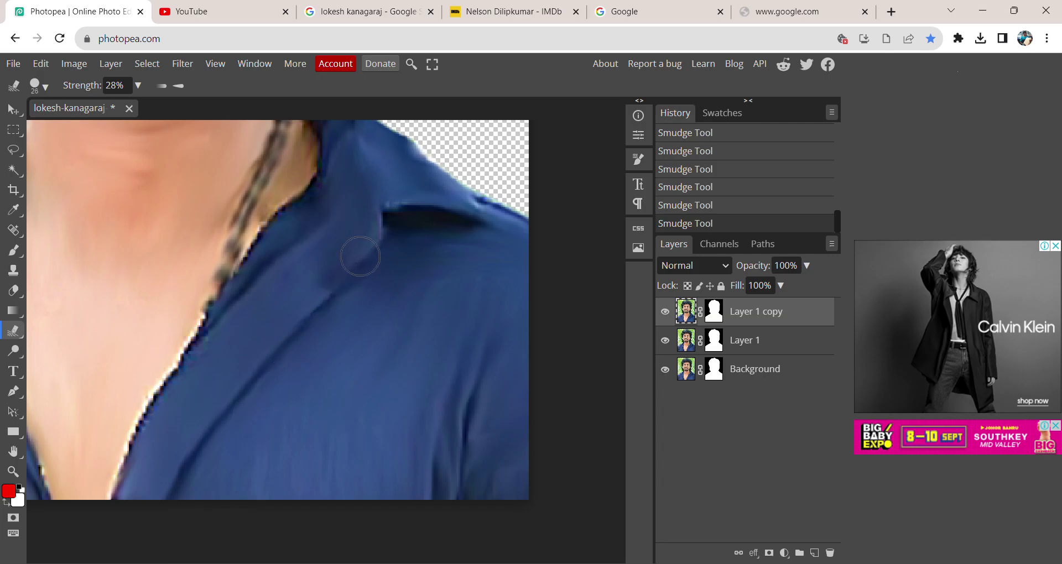
- Set the Smudge tool to the irregular 76 px brush preset and reduce its size to 34 px
{"action": "key", "text": "h"}
{"action": "left_click_drag", "start_coordinate": [111, 361], "coordinate": [317, 369]}
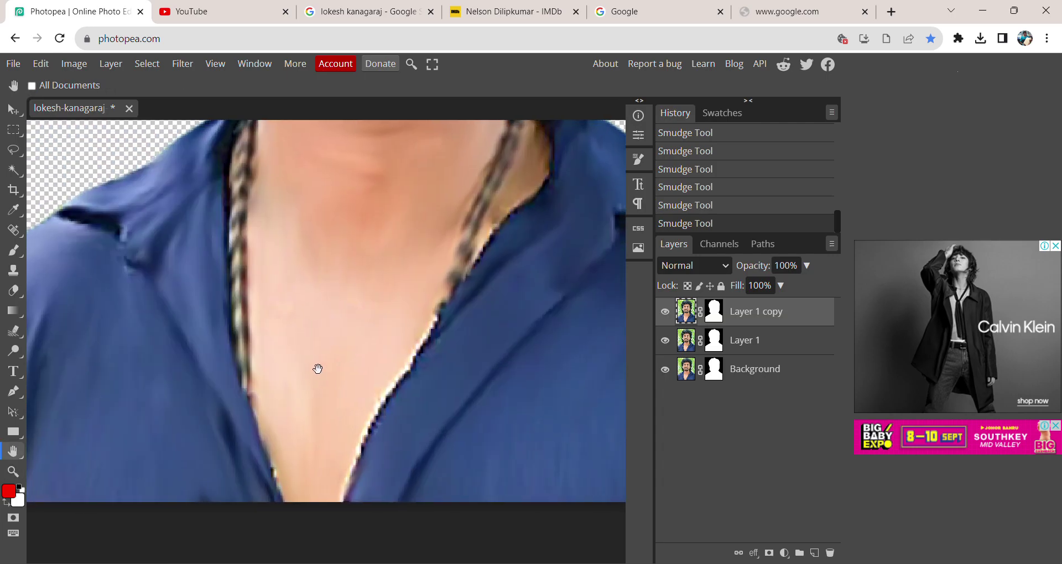
{"action": "scroll", "coordinate": [319, 357], "scroll_direction": "down", "scroll_amount": 5}
{"action": "scroll", "coordinate": [312, 387], "scroll_direction": "up", "scroll_amount": 3}
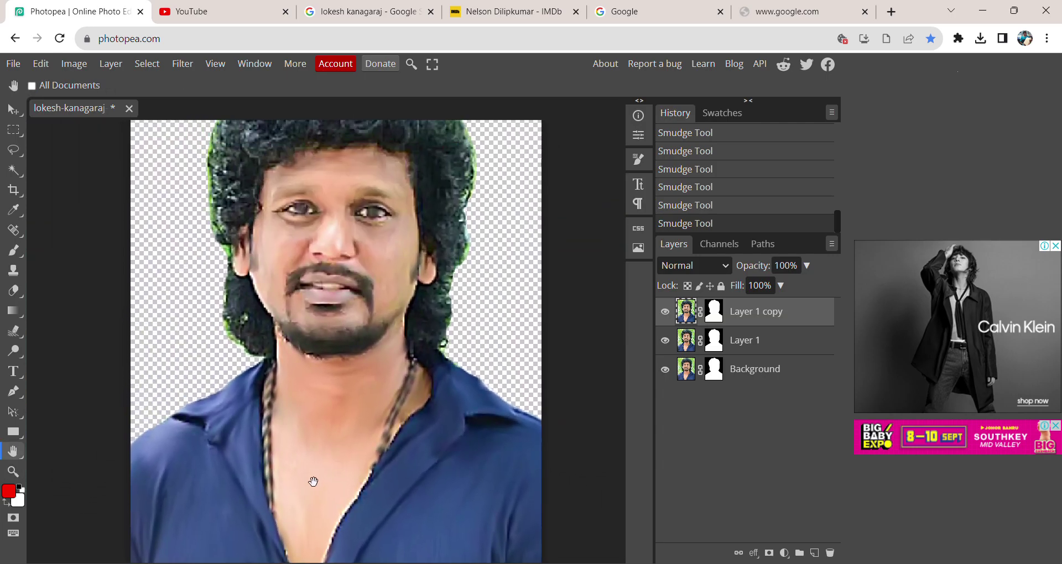
{"action": "scroll", "coordinate": [254, 402], "scroll_direction": "up", "scroll_amount": 4}
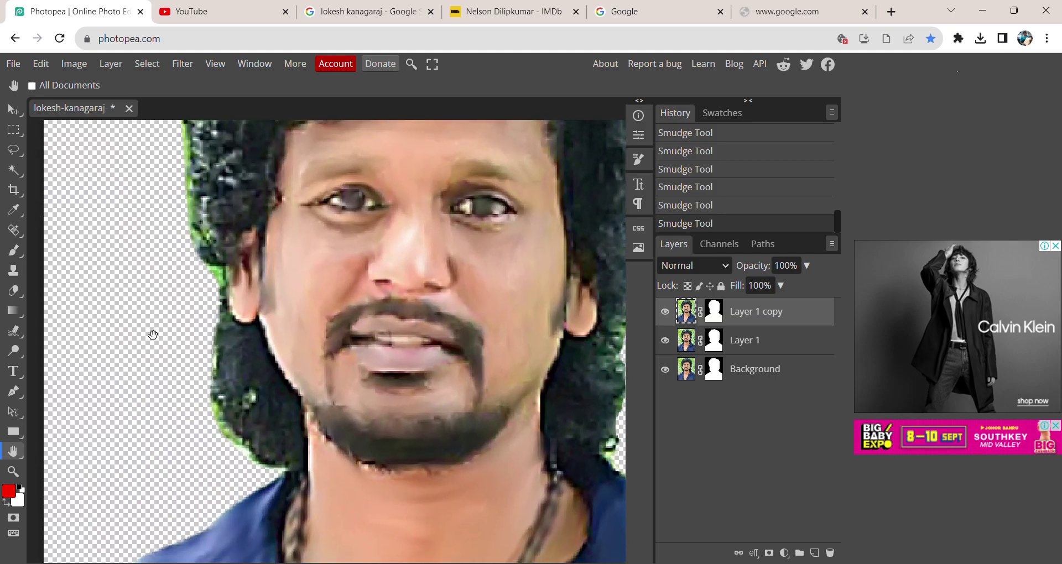
{"action": "left_click", "coordinate": [17, 331]}
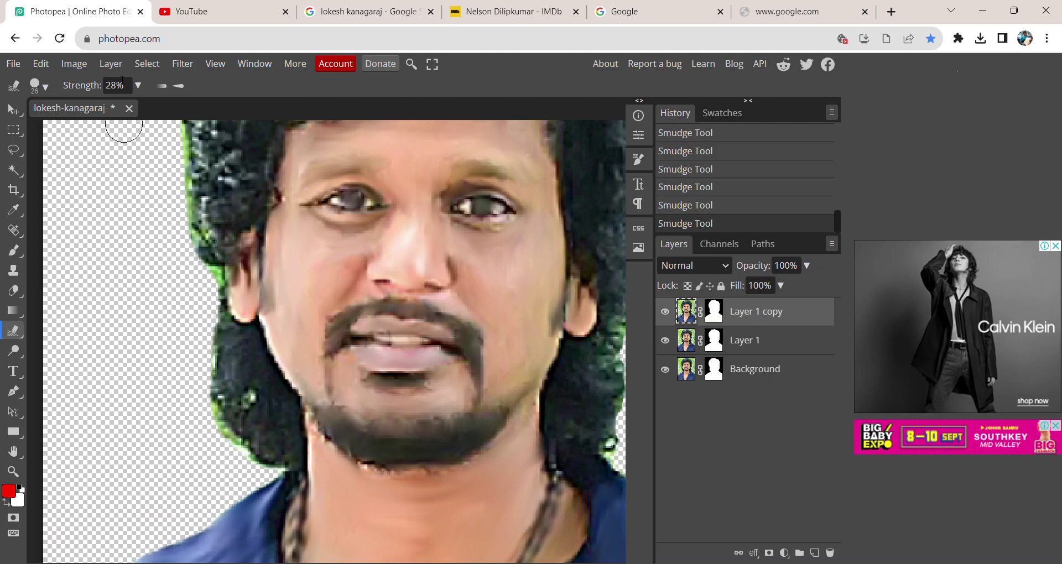
{"action": "left_click", "coordinate": [44, 87]}
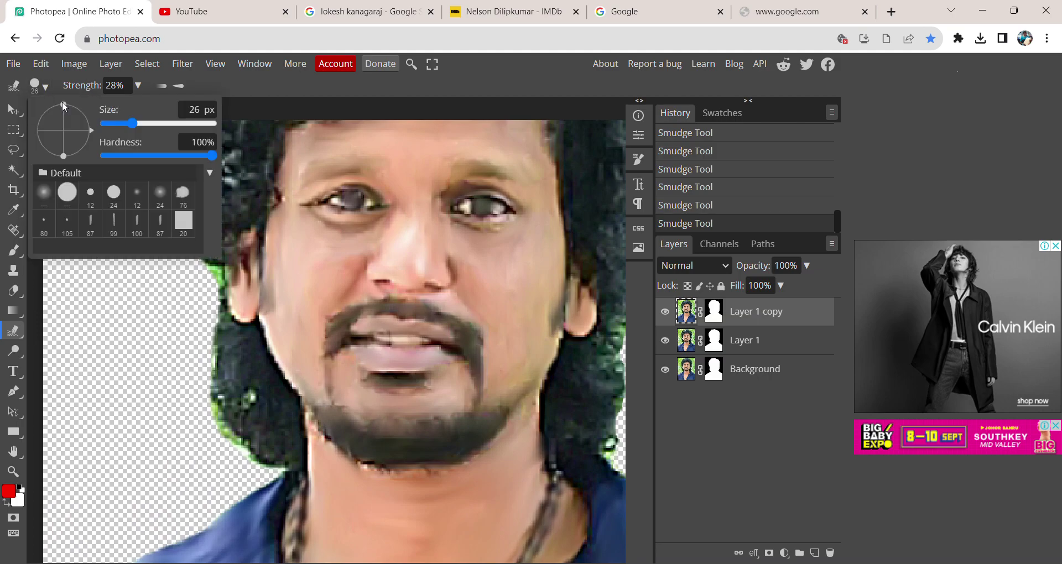
{"action": "left_click", "coordinate": [183, 196]}
{"action": "left_click_drag", "start_coordinate": [144, 137], "coordinate": [137, 143]}
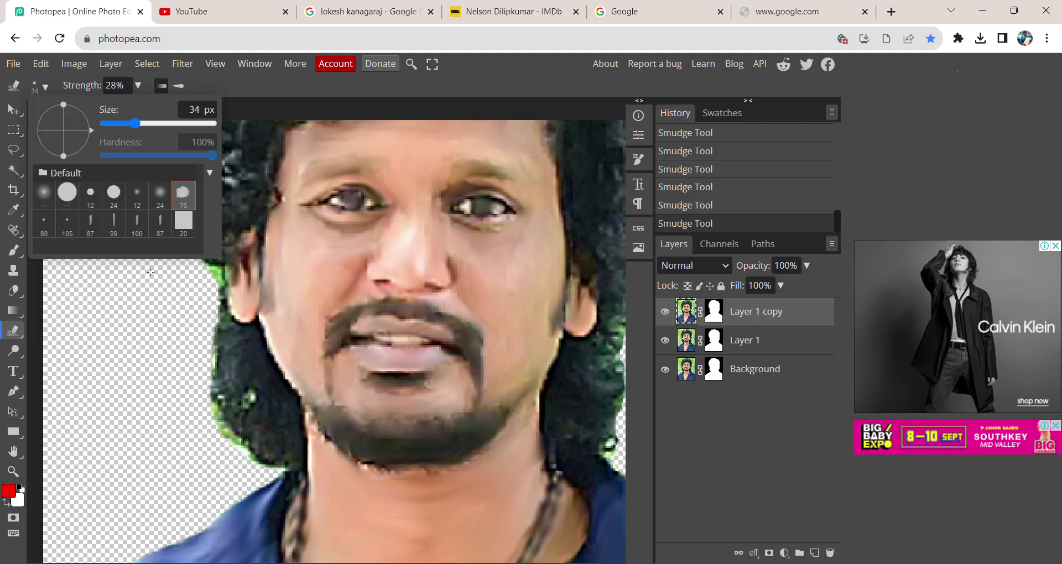
{"action": "left_click", "coordinate": [197, 460]}
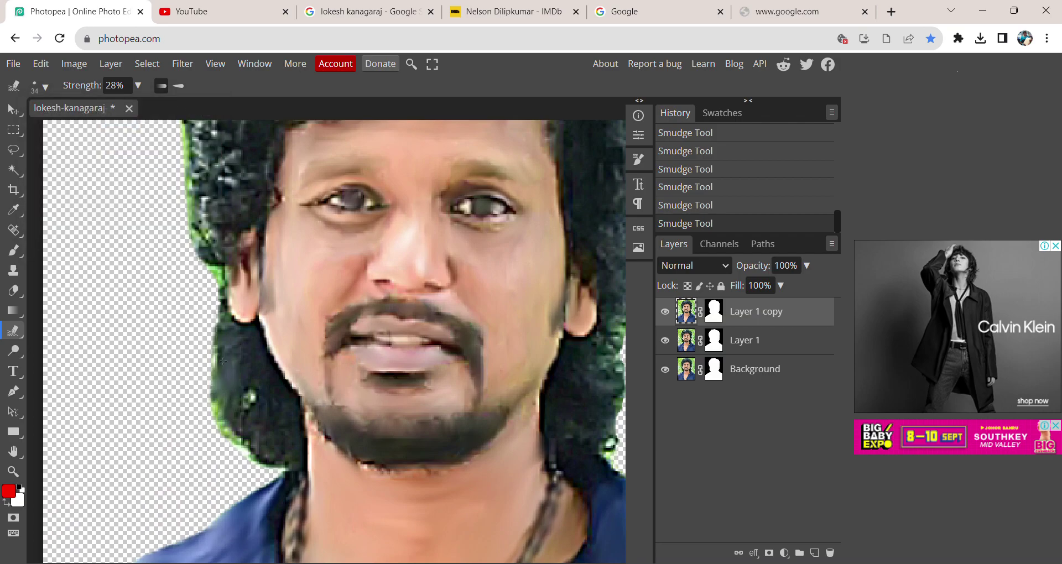
- Smudge the hair on the image's left smooth, from the neck past the ear up to the temple
{"action": "mouse_move", "coordinate": [254, 342]}
{"action": "left_mouse_down"}
{"action": "mouse_move", "coordinate": [264, 404]}
{"action": "mouse_move", "coordinate": [244, 432]}
{"action": "mouse_move", "coordinate": [280, 469]}
{"action": "left_mouse_up"}
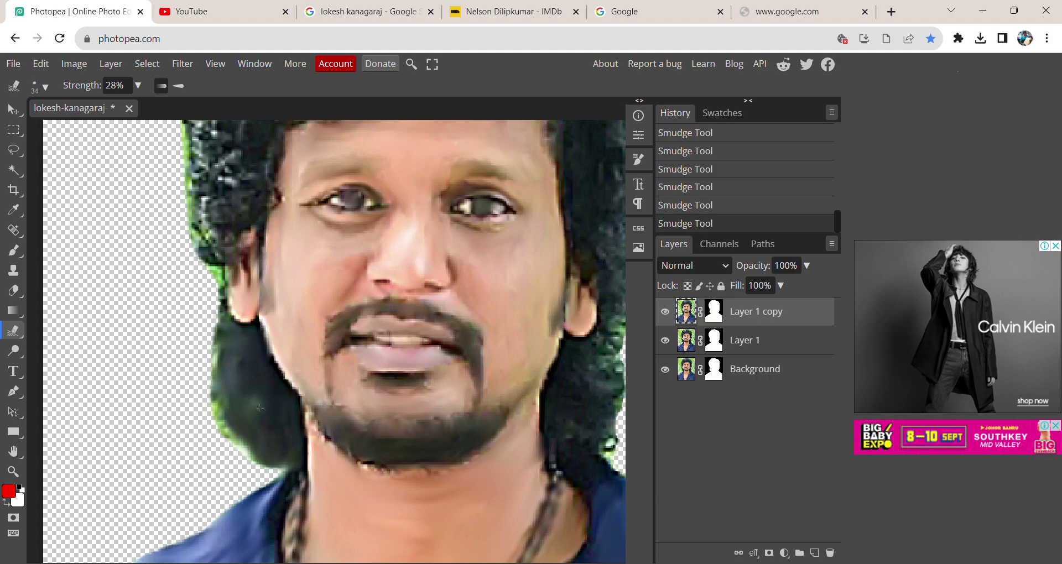
{"action": "left_click_drag", "start_coordinate": [216, 402], "coordinate": [205, 366]}
{"action": "left_click_drag", "start_coordinate": [216, 253], "coordinate": [208, 271]}
{"action": "mouse_move", "coordinate": [211, 231]}
{"action": "left_mouse_down"}
{"action": "mouse_move", "coordinate": [235, 219]}
{"action": "mouse_move", "coordinate": [245, 234]}
{"action": "mouse_move", "coordinate": [256, 194]}
{"action": "mouse_move", "coordinate": [234, 196]}
{"action": "mouse_move", "coordinate": [235, 153]}
{"action": "mouse_move", "coordinate": [196, 192]}
{"action": "mouse_move", "coordinate": [207, 151]}
{"action": "mouse_move", "coordinate": [199, 144]}
{"action": "mouse_move", "coordinate": [288, 127]}
{"action": "left_mouse_up"}
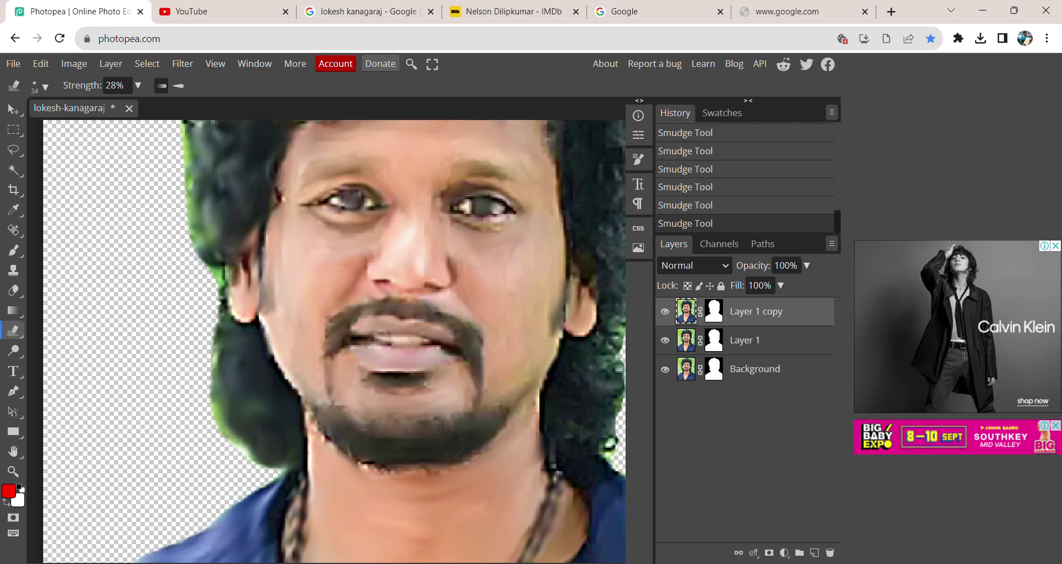
- Smudge the curls above the forehead and across the top of the head into soft, painted strands
{"action": "left_click", "coordinate": [13, 451]}
{"action": "mouse_move", "coordinate": [297, 247]}
{"action": "left_mouse_down"}
{"action": "mouse_move", "coordinate": [249, 429]}
{"action": "mouse_move", "coordinate": [215, 491]}
{"action": "left_mouse_up"}
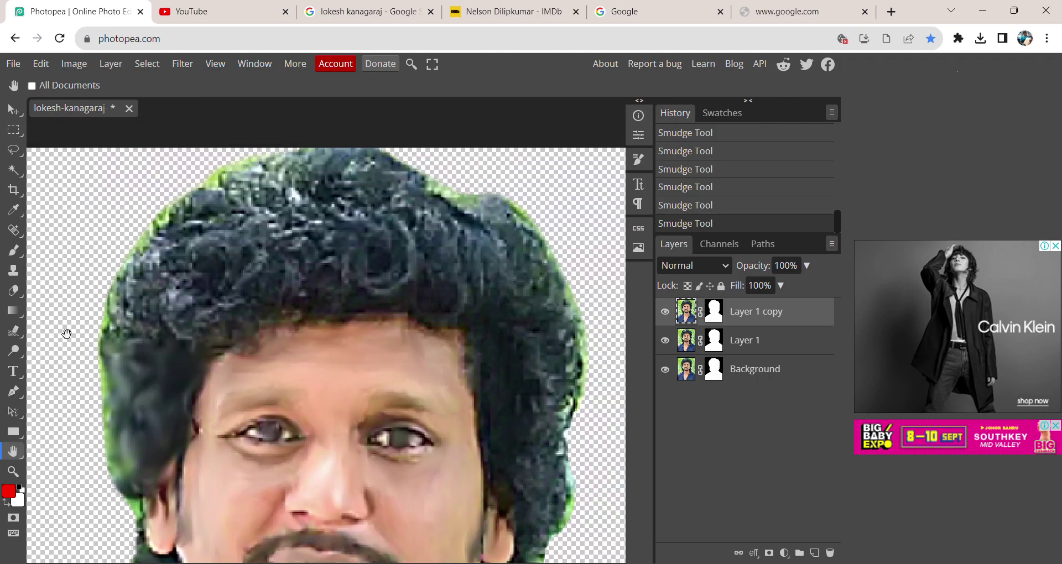
{"action": "left_click", "coordinate": [13, 331]}
{"action": "left_click_drag", "start_coordinate": [182, 364], "coordinate": [213, 331]}
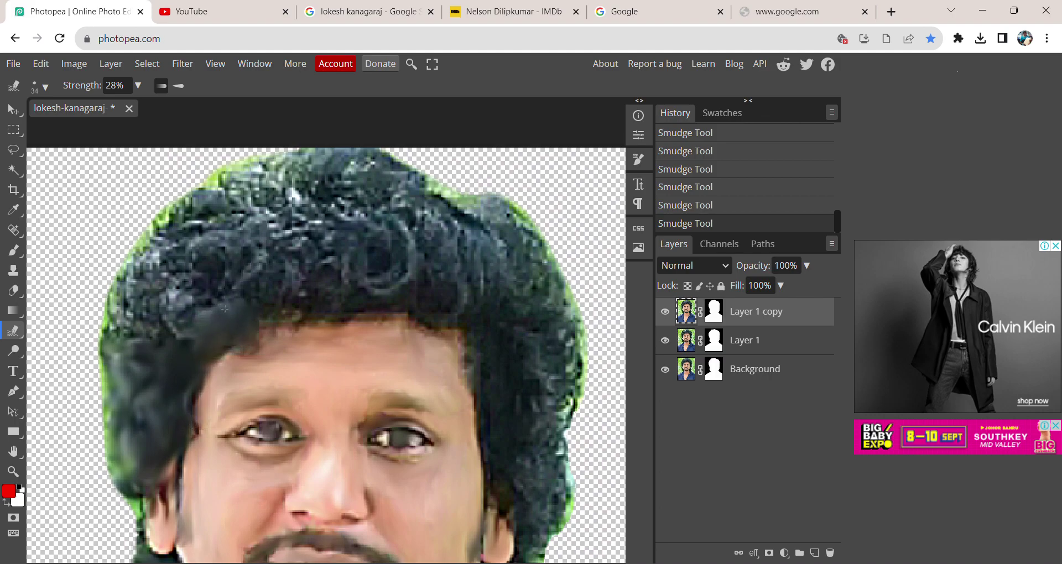
{"action": "mouse_move", "coordinate": [195, 315]}
{"action": "left_mouse_down"}
{"action": "mouse_move", "coordinate": [169, 317]}
{"action": "mouse_move", "coordinate": [154, 349]}
{"action": "left_mouse_up"}
{"action": "mouse_move", "coordinate": [132, 346]}
{"action": "left_mouse_down"}
{"action": "mouse_move", "coordinate": [122, 321]}
{"action": "mouse_move", "coordinate": [154, 264]}
{"action": "mouse_move", "coordinate": [170, 266]}
{"action": "mouse_move", "coordinate": [184, 225]}
{"action": "mouse_move", "coordinate": [152, 230]}
{"action": "mouse_move", "coordinate": [227, 214]}
{"action": "mouse_move", "coordinate": [283, 178]}
{"action": "mouse_move", "coordinate": [268, 213]}
{"action": "mouse_move", "coordinate": [196, 275]}
{"action": "mouse_move", "coordinate": [215, 299]}
{"action": "left_mouse_up"}
{"action": "mouse_move", "coordinate": [292, 287]}
{"action": "left_mouse_down"}
{"action": "mouse_move", "coordinate": [265, 241]}
{"action": "mouse_move", "coordinate": [272, 220]}
{"action": "mouse_move", "coordinate": [292, 213]}
{"action": "mouse_move", "coordinate": [256, 283]}
{"action": "left_mouse_up"}
{"action": "left_click_drag", "start_coordinate": [348, 292], "coordinate": [392, 296]}
{"action": "mouse_move", "coordinate": [467, 291]}
{"action": "left_mouse_down"}
{"action": "mouse_move", "coordinate": [438, 226]}
{"action": "mouse_move", "coordinate": [392, 211]}
{"action": "mouse_move", "coordinate": [314, 247]}
{"action": "mouse_move", "coordinate": [321, 275]}
{"action": "mouse_move", "coordinate": [336, 229]}
{"action": "mouse_move", "coordinate": [398, 213]}
{"action": "mouse_move", "coordinate": [436, 219]}
{"action": "mouse_move", "coordinate": [465, 217]}
{"action": "left_mouse_up"}
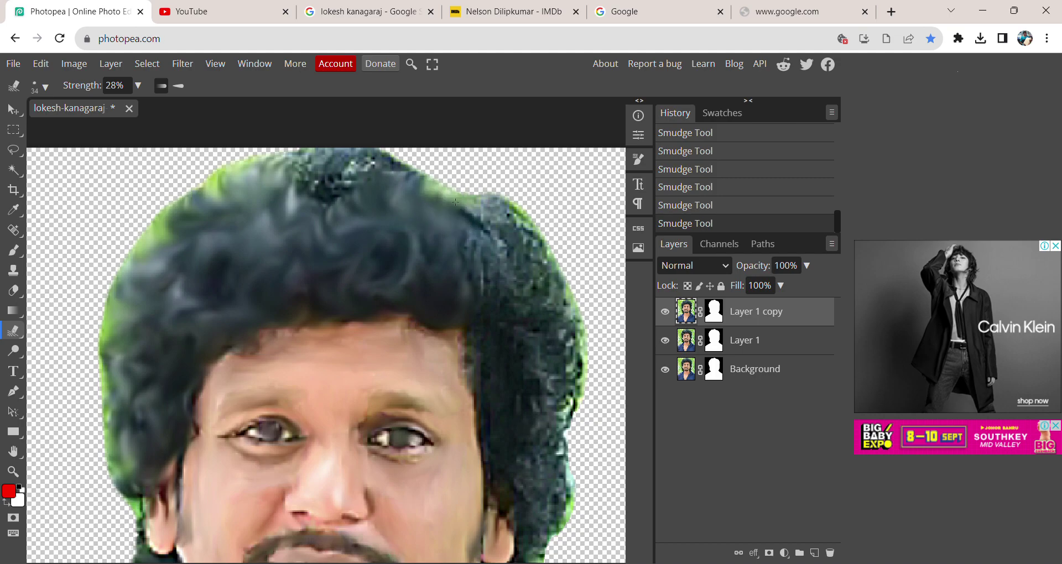
{"action": "mouse_move", "coordinate": [348, 187]}
{"action": "left_mouse_down"}
{"action": "mouse_move", "coordinate": [335, 151]}
{"action": "mouse_move", "coordinate": [321, 163]}
{"action": "mouse_move", "coordinate": [359, 174]}
{"action": "left_mouse_up"}
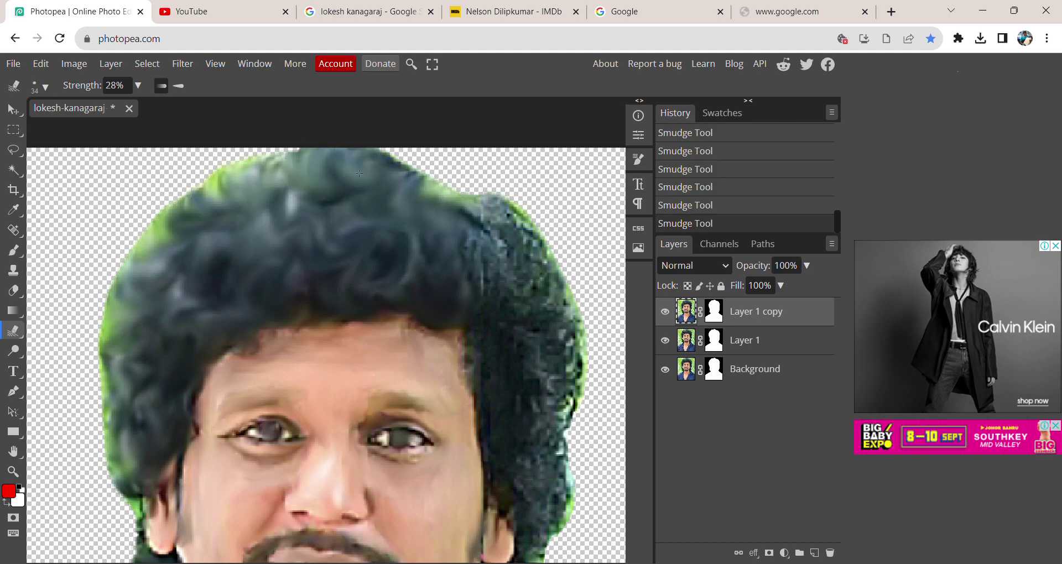
- Smudge the outer edge of the hair along the crown to soften its outline
{"action": "left_click", "coordinate": [13, 452]}
{"action": "left_click_drag", "start_coordinate": [210, 254], "coordinate": [53, 316]}
{"action": "key", "text": "r"}
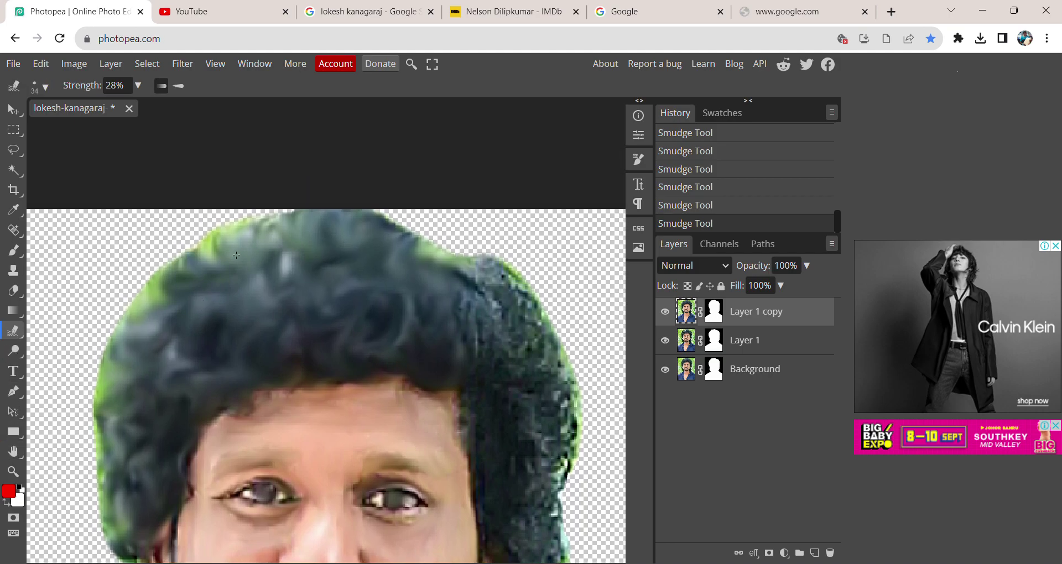
{"action": "left_click_drag", "start_coordinate": [204, 261], "coordinate": [280, 224]}
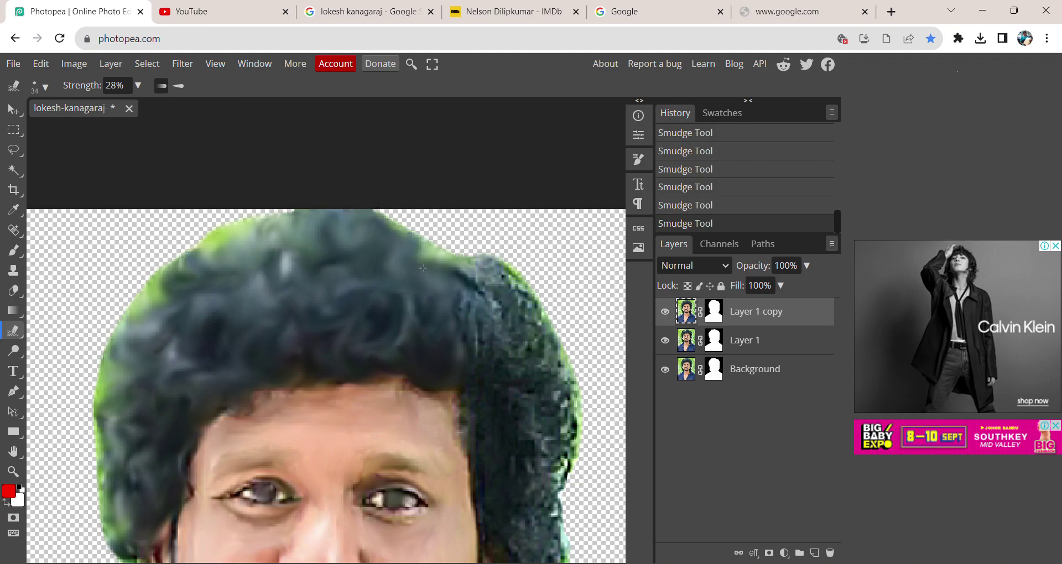
{"action": "left_click_drag", "start_coordinate": [421, 251], "coordinate": [460, 284]}
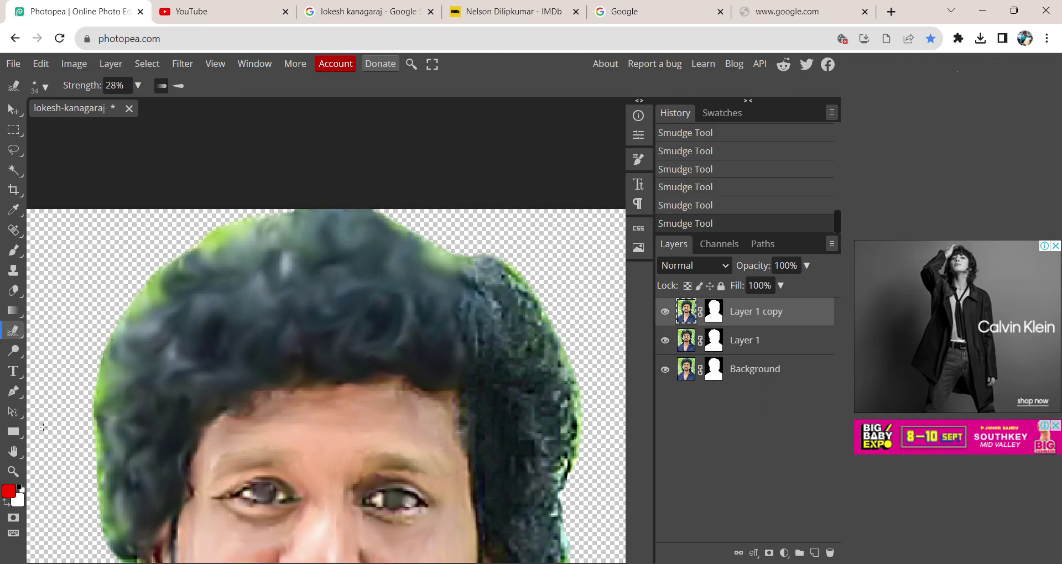
- Smudge the hair on the image's right from the crown past the temple to the ear, including its outer edge
{"action": "left_click", "coordinate": [15, 452]}
{"action": "left_click_drag", "start_coordinate": [110, 376], "coordinate": [44, 289]}
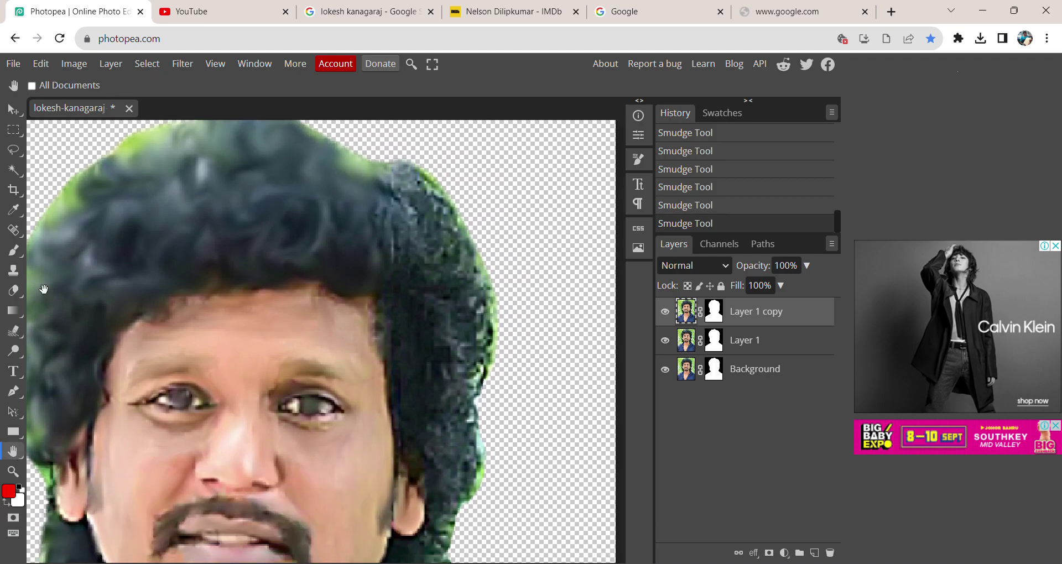
{"action": "left_click", "coordinate": [14, 331]}
{"action": "mouse_move", "coordinate": [365, 278]}
{"action": "left_mouse_down"}
{"action": "mouse_move", "coordinate": [419, 271]}
{"action": "mouse_move", "coordinate": [405, 216]}
{"action": "mouse_move", "coordinate": [410, 255]}
{"action": "mouse_move", "coordinate": [497, 299]}
{"action": "mouse_move", "coordinate": [503, 343]}
{"action": "mouse_move", "coordinate": [457, 386]}
{"action": "mouse_move", "coordinate": [428, 384]}
{"action": "mouse_move", "coordinate": [437, 351]}
{"action": "mouse_move", "coordinate": [473, 309]}
{"action": "left_mouse_up"}
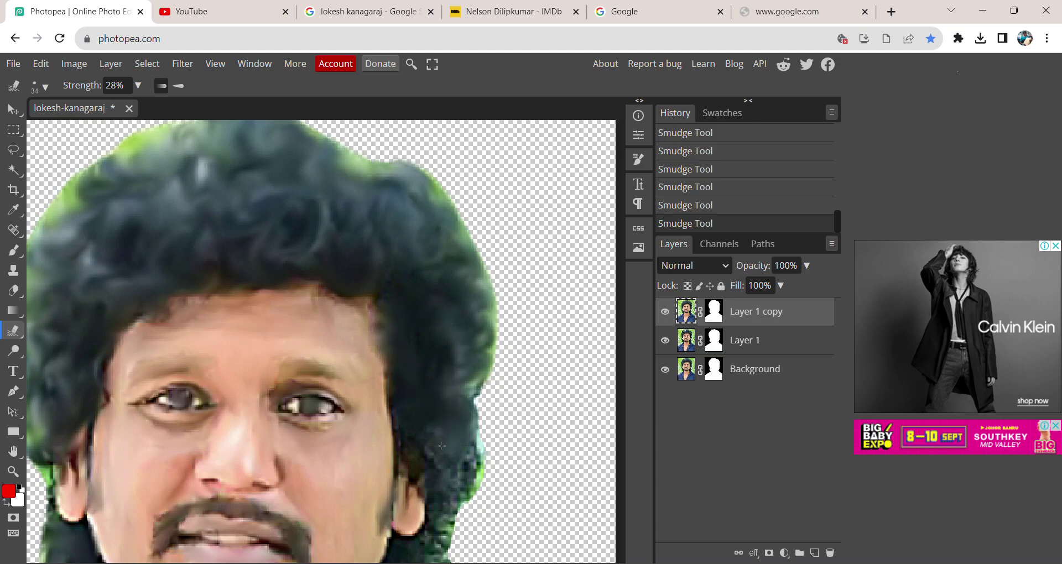
{"action": "mouse_move", "coordinate": [469, 490]}
{"action": "left_mouse_down"}
{"action": "mouse_move", "coordinate": [444, 453]}
{"action": "mouse_move", "coordinate": [479, 452]}
{"action": "mouse_move", "coordinate": [483, 419]}
{"action": "left_mouse_up"}
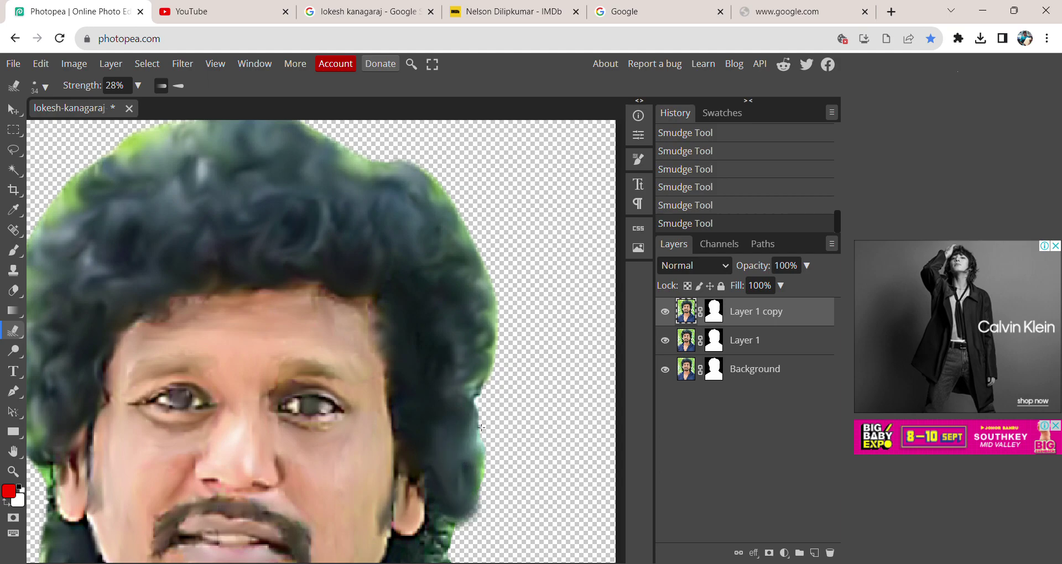
{"action": "left_click_drag", "start_coordinate": [464, 477], "coordinate": [495, 442]}
{"action": "left_click_drag", "start_coordinate": [409, 515], "coordinate": [376, 506]}
- Smudge the lower hair on the image's right, from below the ear to the shirt collar
{"action": "left_click", "coordinate": [12, 451]}
{"action": "left_click_drag", "start_coordinate": [140, 463], "coordinate": [173, 294]}
{"action": "left_click", "coordinate": [14, 331]}
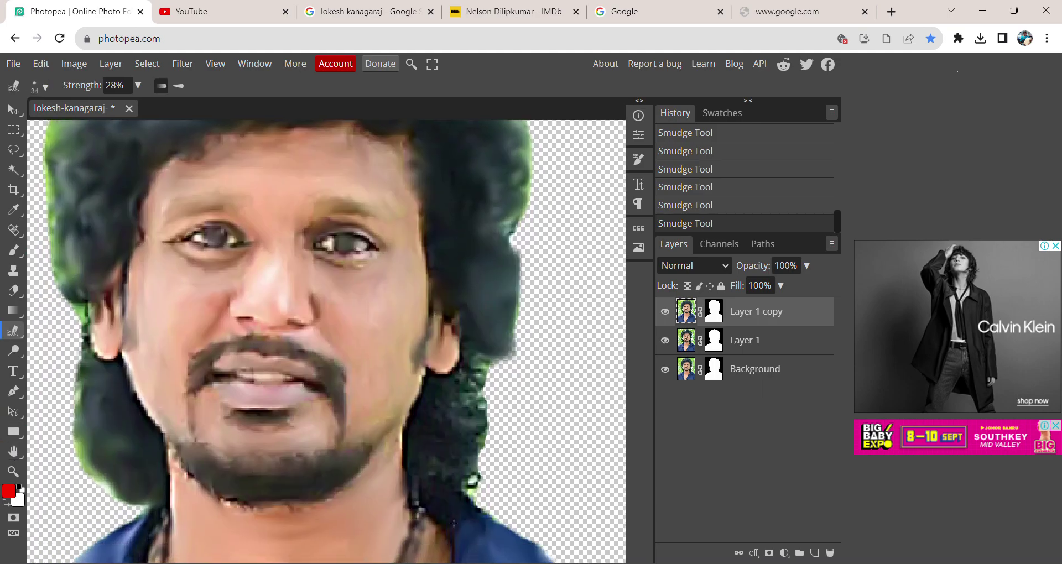
{"action": "mouse_move", "coordinate": [433, 484]}
{"action": "left_mouse_down"}
{"action": "mouse_move", "coordinate": [461, 485]}
{"action": "mouse_move", "coordinate": [459, 455]}
{"action": "left_mouse_up"}
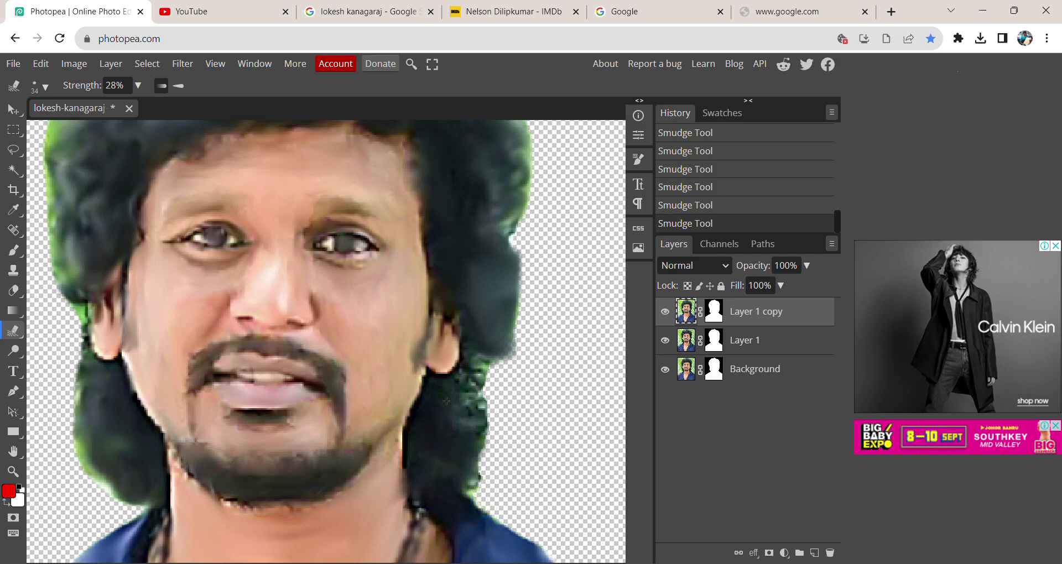
{"action": "mouse_move", "coordinate": [440, 386]}
{"action": "left_mouse_down"}
{"action": "mouse_move", "coordinate": [488, 398]}
{"action": "mouse_move", "coordinate": [485, 371]}
{"action": "left_mouse_up"}
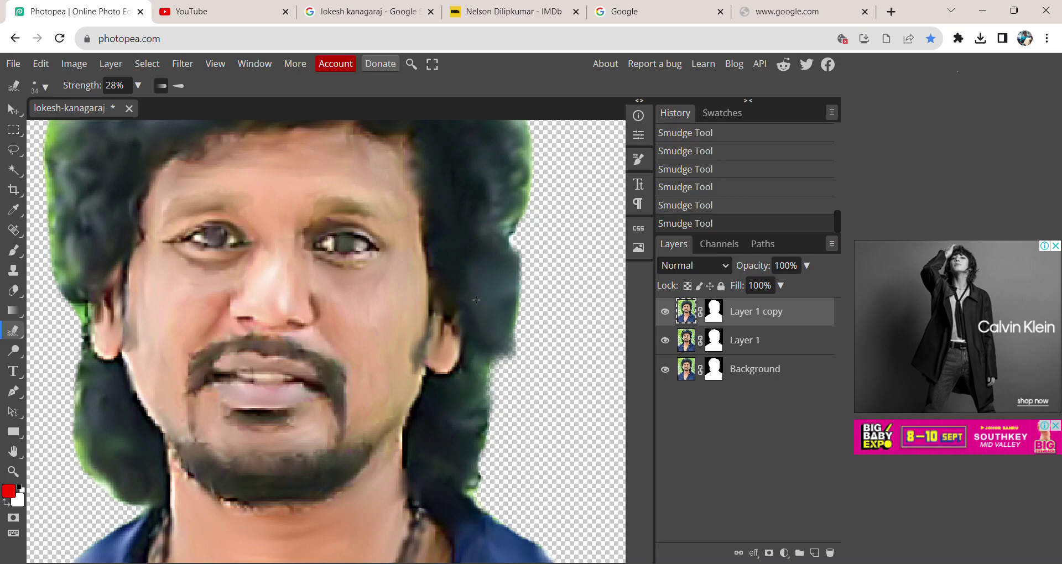
- Add a new empty layer and move it below the Background layer
{"action": "left_click", "coordinate": [13, 451]}
{"action": "scroll", "coordinate": [254, 332], "scroll_direction": "down", "scroll_amount": 7}
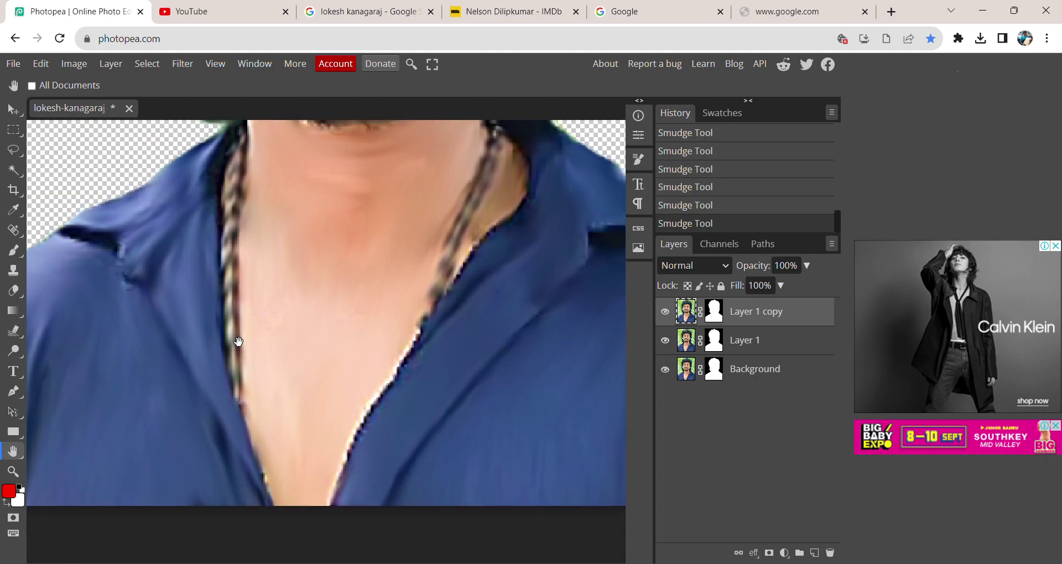
{"action": "scroll", "coordinate": [239, 341], "scroll_direction": "down", "scroll_amount": 5}
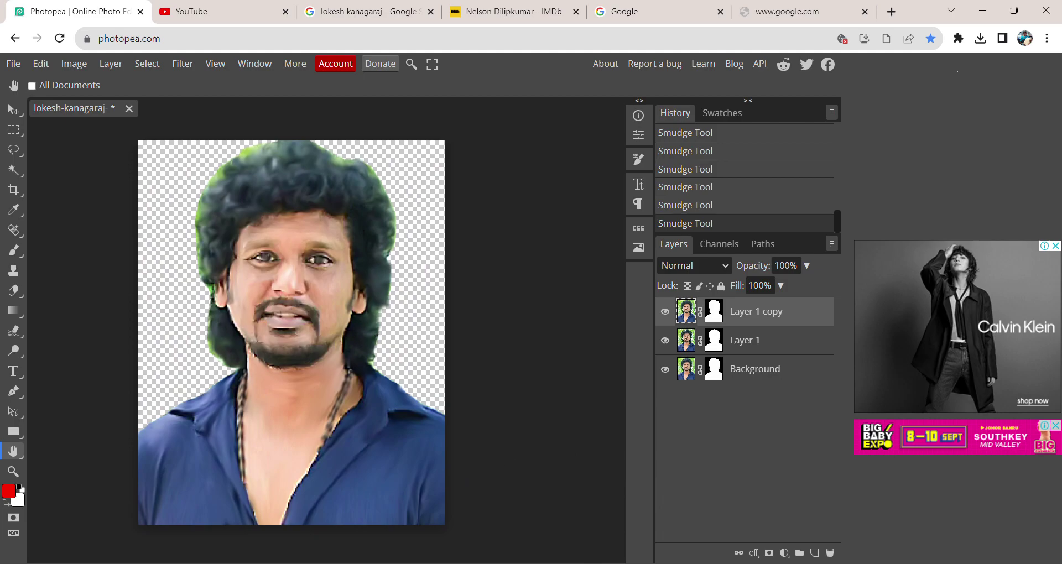
{"action": "left_click", "coordinate": [814, 554]}
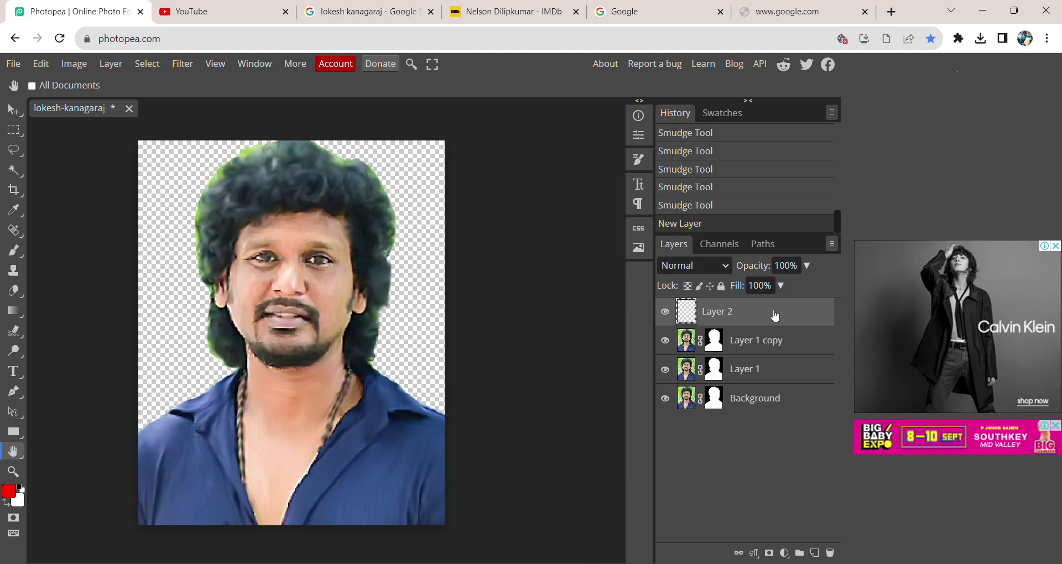
{"action": "left_click_drag", "start_coordinate": [762, 417], "coordinate": [766, 418]}
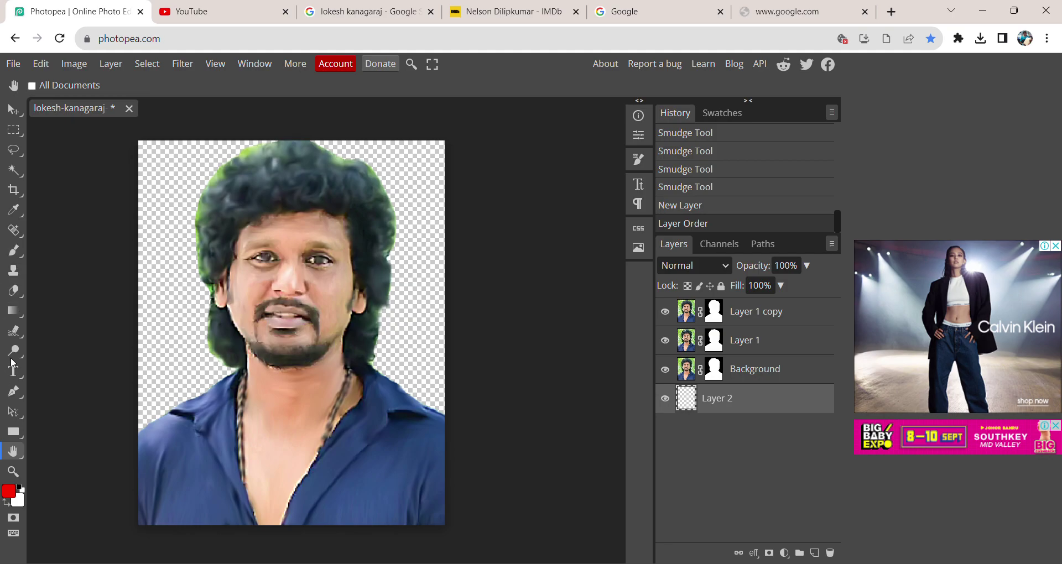
- Activate the Paint Bucket tool and set the foreground colour to a bright, fully saturated blue
{"action": "left_click", "coordinate": [17, 313]}
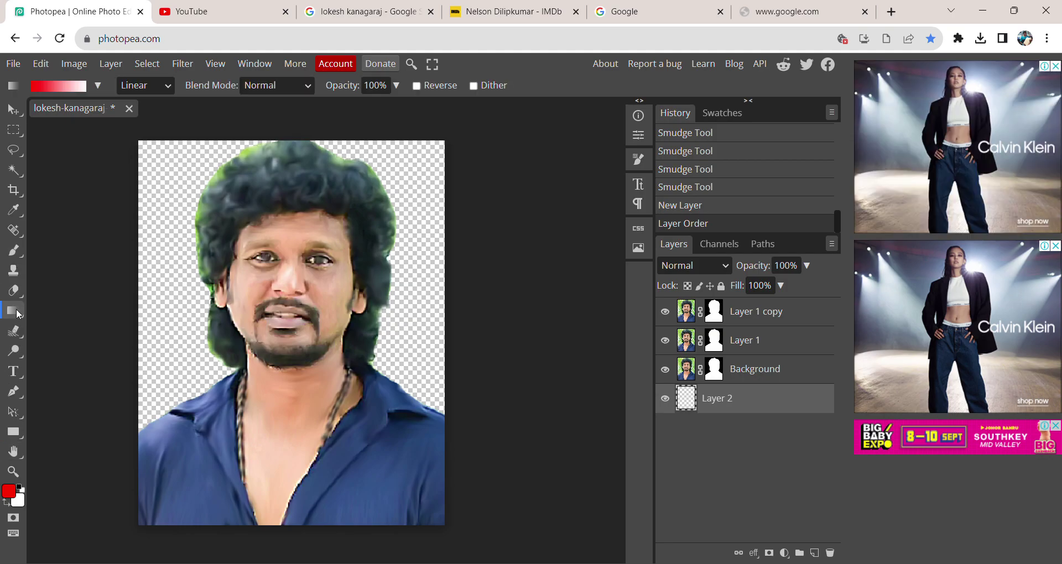
{"action": "right_click", "coordinate": [15, 313]}
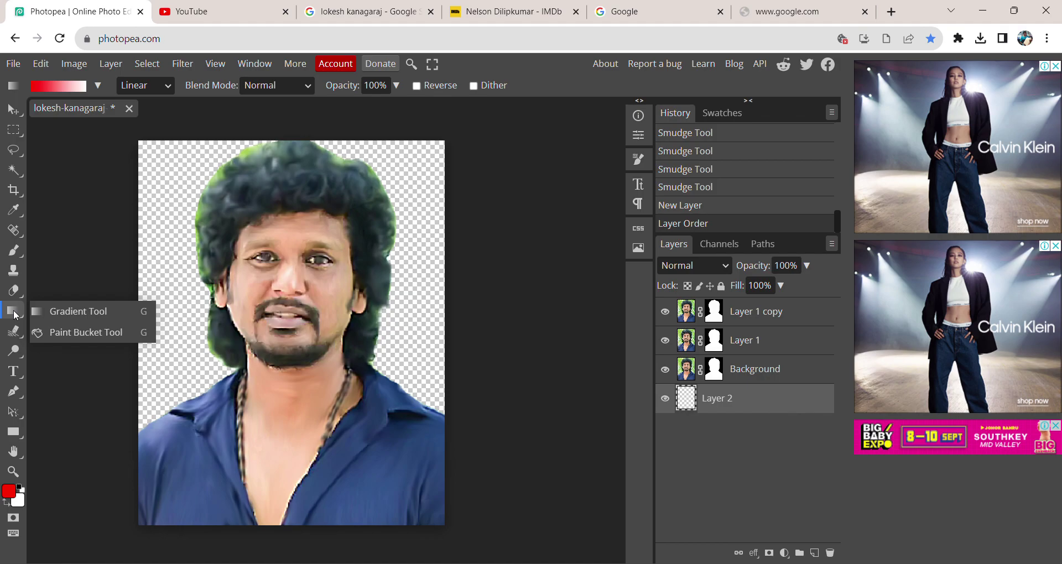
{"action": "left_click", "coordinate": [35, 330]}
{"action": "left_click", "coordinate": [9, 490]}
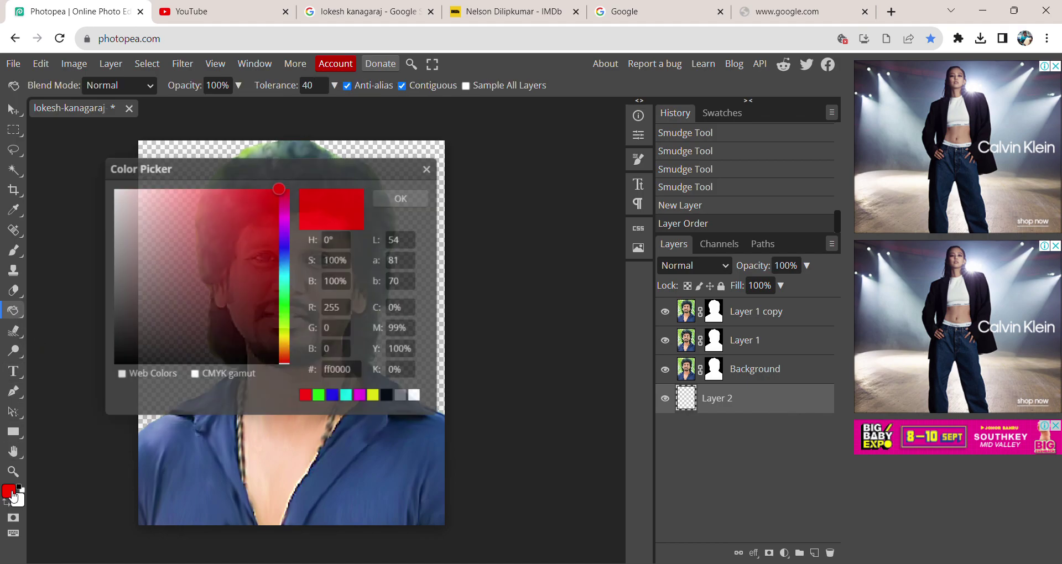
{"action": "left_click", "coordinate": [224, 330]}
{"action": "left_click_drag", "start_coordinate": [225, 330], "coordinate": [290, 251]}
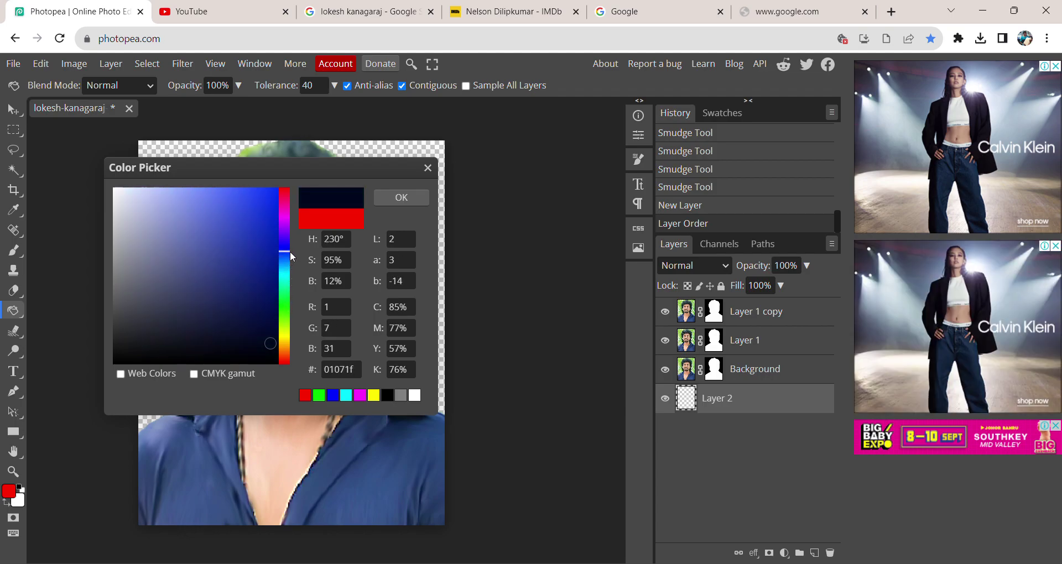
{"action": "left_click_drag", "start_coordinate": [276, 189], "coordinate": [301, 186]}
{"action": "left_click", "coordinate": [392, 200]}
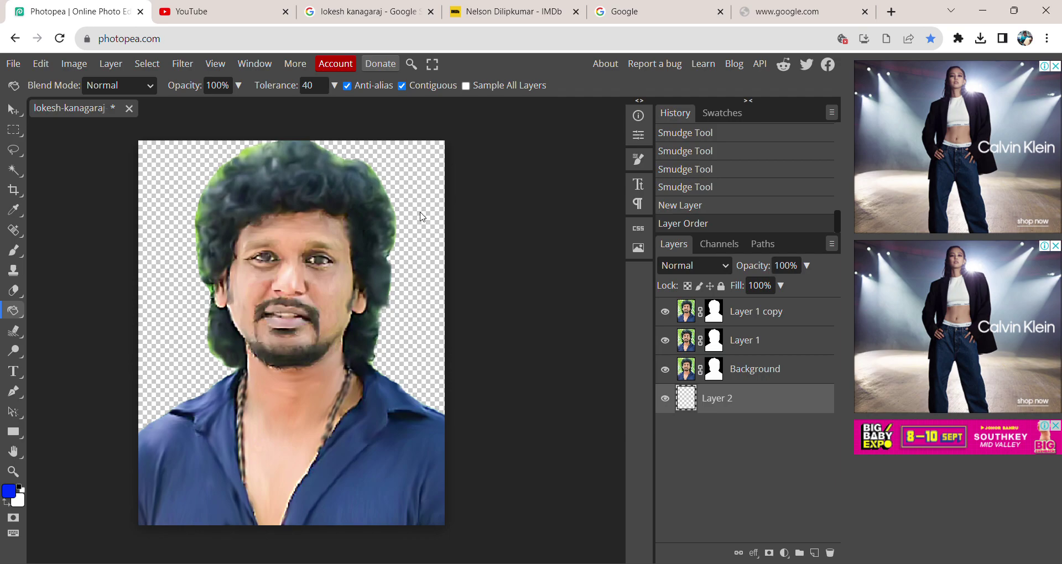
- Fill the empty bottom layer with the bright blue, and add a new empty layer at the top of the stack
{"action": "left_click", "coordinate": [397, 213]}
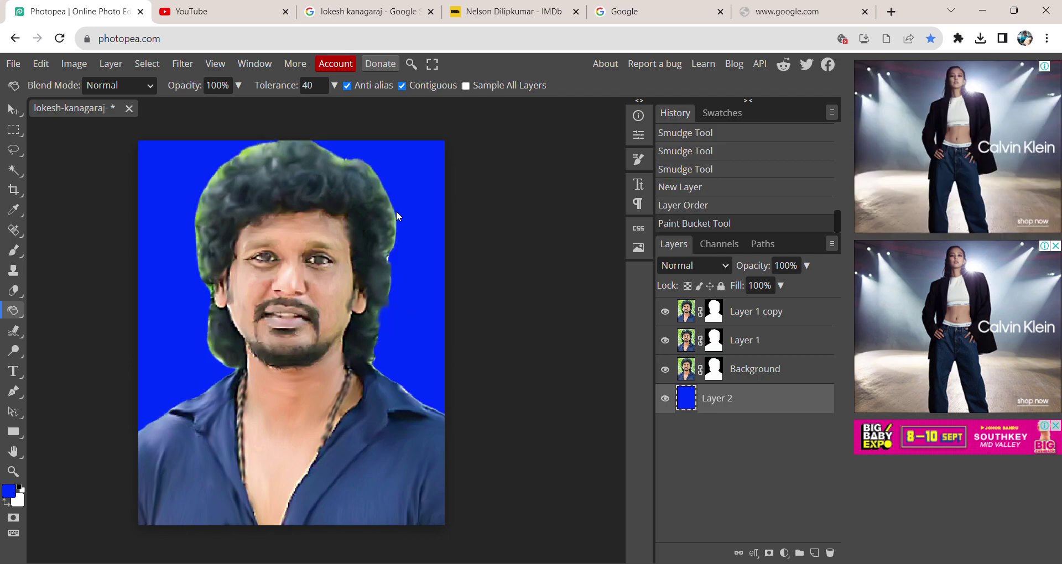
{"action": "left_click", "coordinate": [814, 553]}
{"action": "left_click_drag", "start_coordinate": [714, 412], "coordinate": [729, 316]}
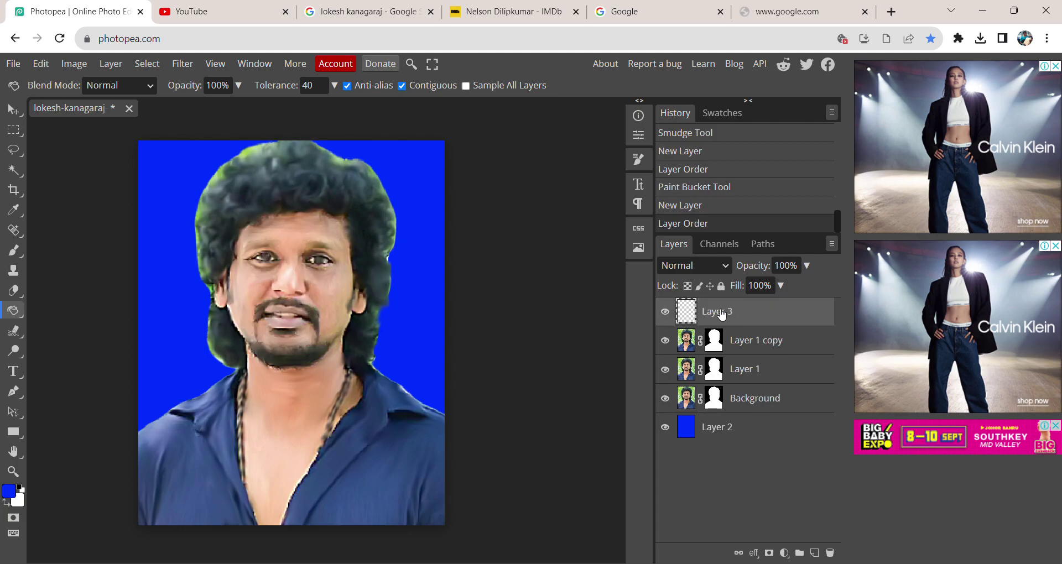
- Set the foreground colour to a dark navy blue
{"action": "left_click", "coordinate": [8, 491]}
{"action": "left_click_drag", "start_coordinate": [259, 287], "coordinate": [272, 294]}
{"action": "left_click", "coordinate": [387, 198]}
- Set up the Brush tool with the soft 24 preset at 371 px size, 8% hardness and 20% flow
{"action": "left_click", "coordinate": [13, 253]}
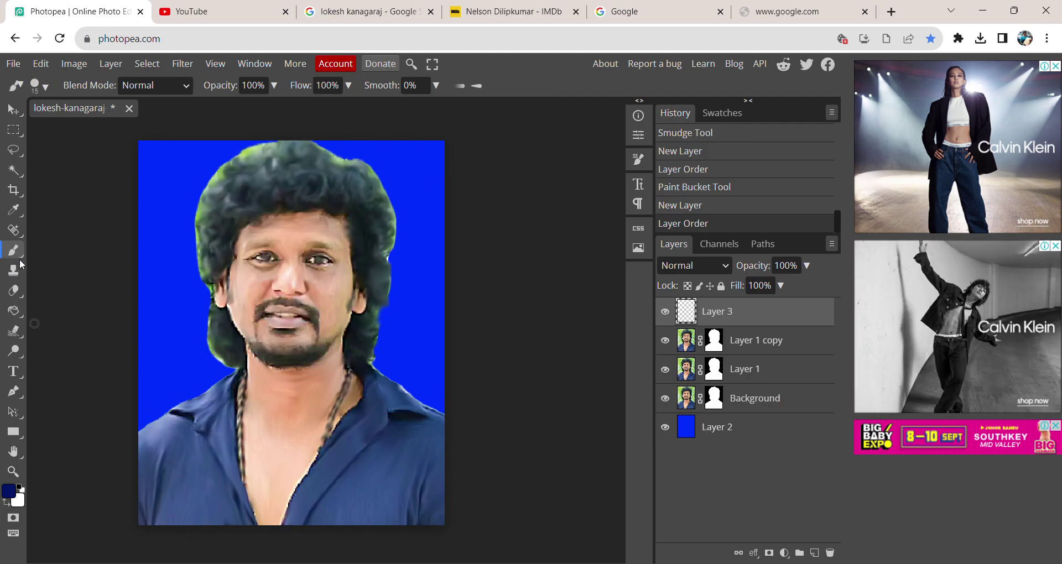
{"action": "left_click", "coordinate": [45, 87]}
{"action": "left_click", "coordinate": [183, 194]}
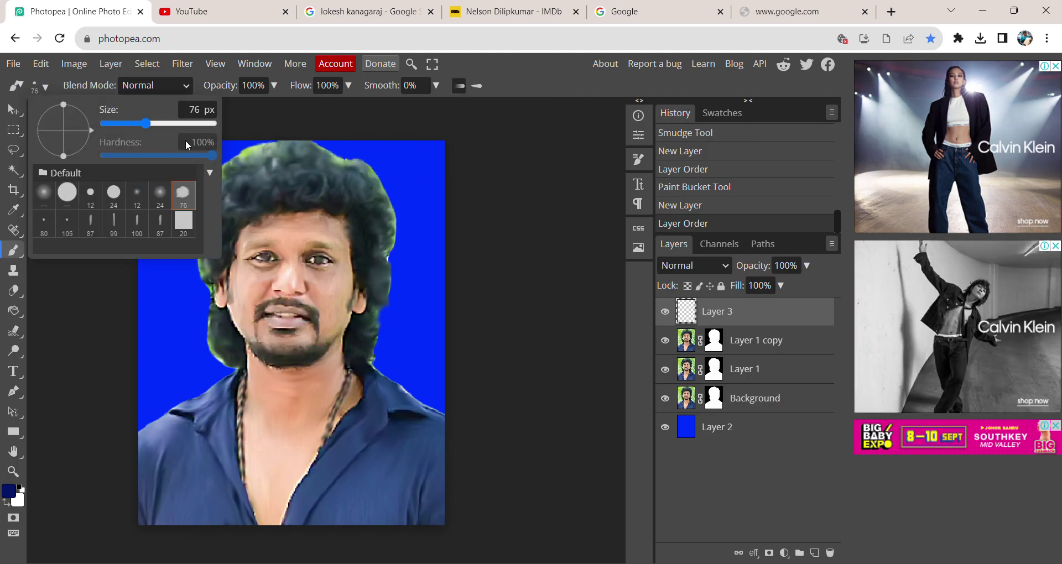
{"action": "left_click", "coordinate": [160, 192]}
{"action": "left_click", "coordinate": [201, 123]}
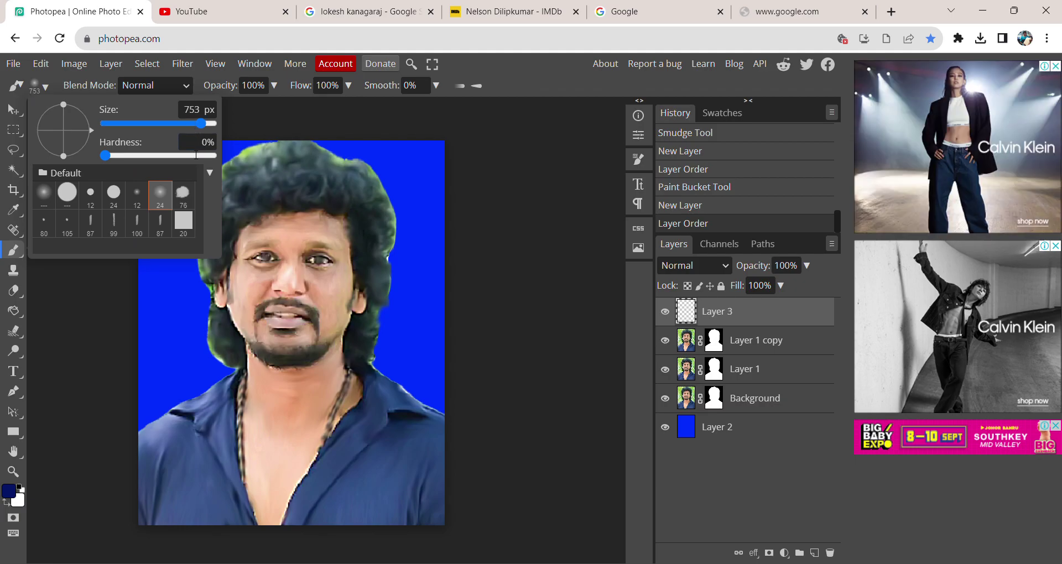
{"action": "left_click", "coordinate": [177, 123]}
{"action": "left_click", "coordinate": [111, 156]}
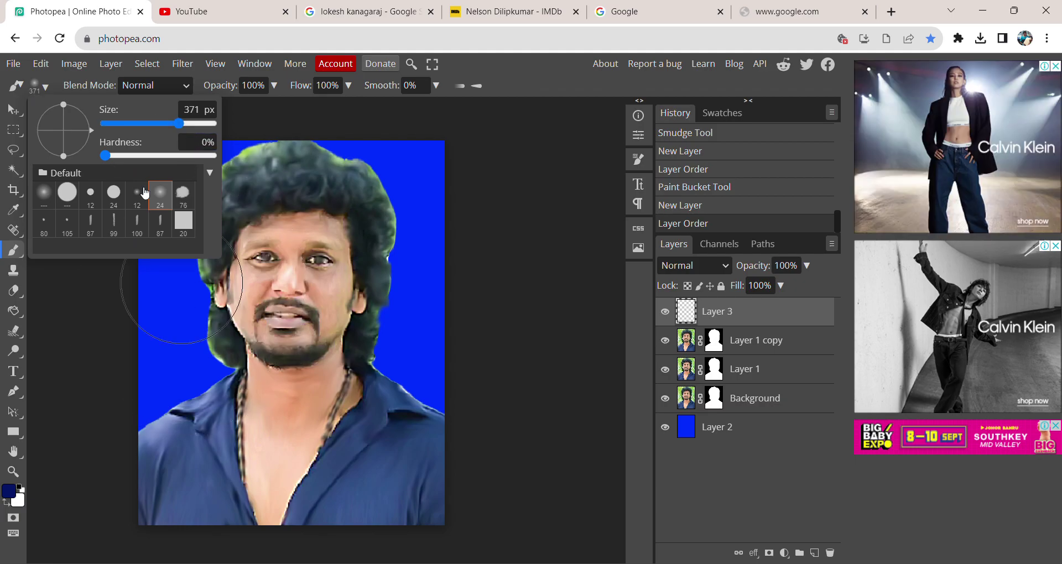
{"action": "left_click", "coordinate": [327, 86]}
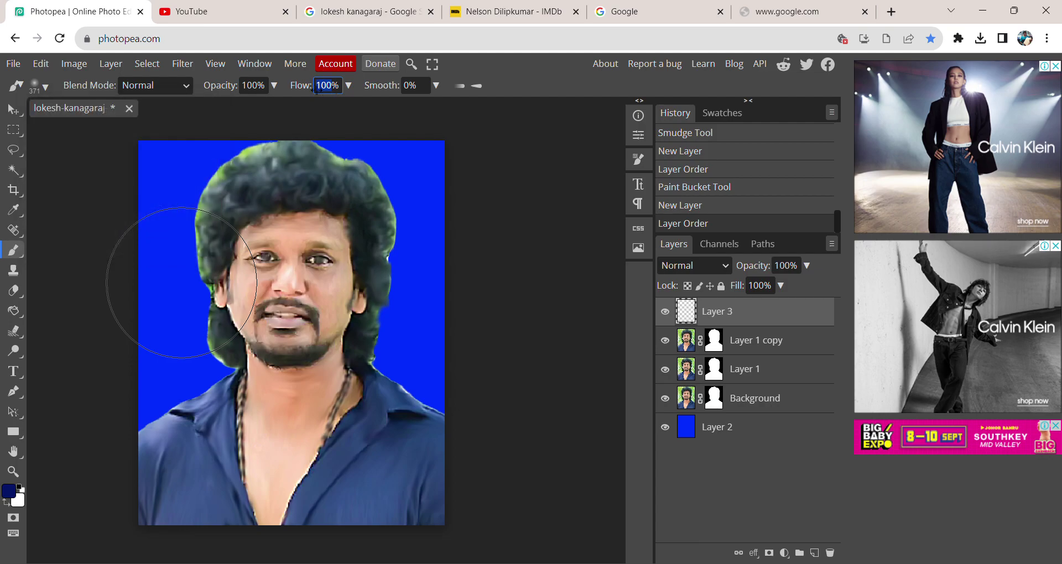
- Brush a faint navy tint over the background, face, chest and shirt on the new top layer
{"action": "mouse_move", "coordinate": [147, 280]}
{"action": "left_mouse_down"}
{"action": "mouse_move", "coordinate": [177, 260]}
{"action": "mouse_move", "coordinate": [196, 266]}
{"action": "mouse_move", "coordinate": [183, 238]}
{"action": "left_mouse_up"}
{"action": "mouse_move", "coordinate": [332, 233]}
{"action": "left_mouse_down"}
{"action": "mouse_move", "coordinate": [427, 261]}
{"action": "mouse_move", "coordinate": [367, 220]}
{"action": "mouse_move", "coordinate": [332, 216]}
{"action": "mouse_move", "coordinate": [343, 233]}
{"action": "left_mouse_up"}
{"action": "left_click_drag", "start_coordinate": [269, 411], "coordinate": [277, 426]}
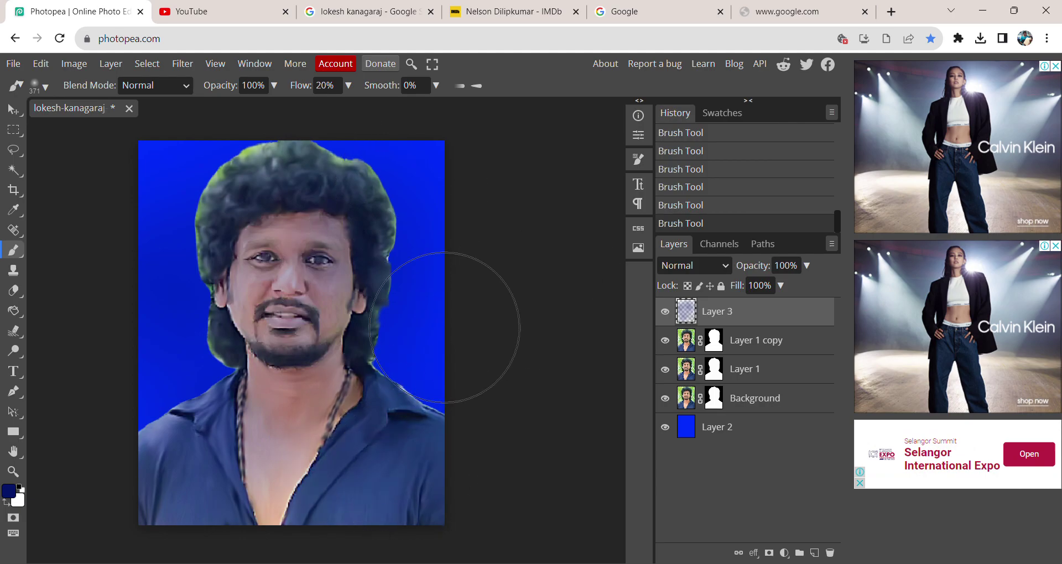
- Add a new empty layer above Layer 3 and set the foreground colour to very dark navy, 000b40
{"action": "left_click", "coordinate": [814, 553]}
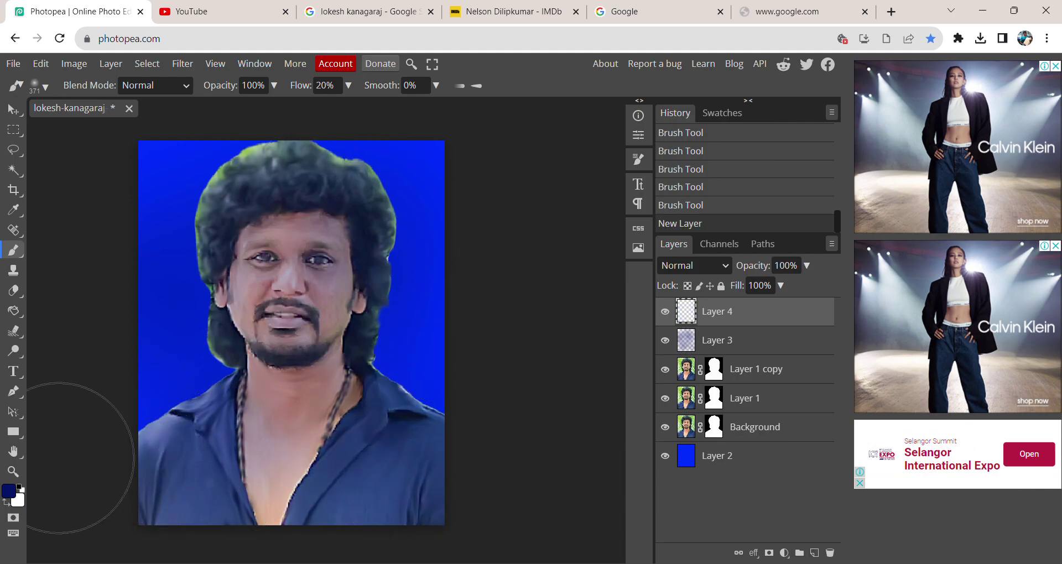
{"action": "left_click", "coordinate": [9, 490]}
{"action": "left_click", "coordinate": [264, 342]}
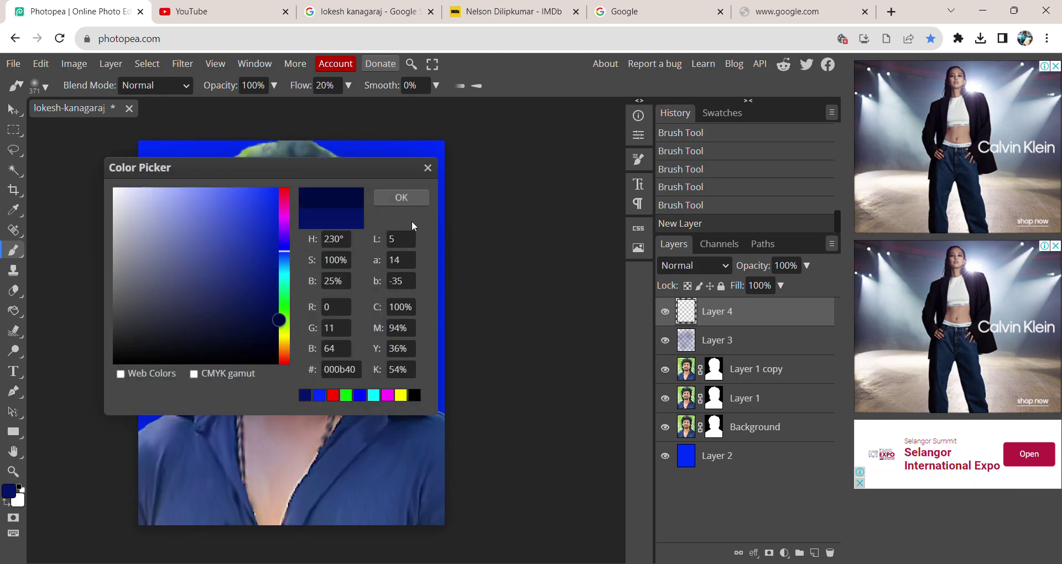
{"action": "key", "text": "Return"}
- Reduce the brush size to 181 px and darken the image's outer edges around the head and shoulders on Layer 4
{"action": "left_click", "coordinate": [40, 86]}
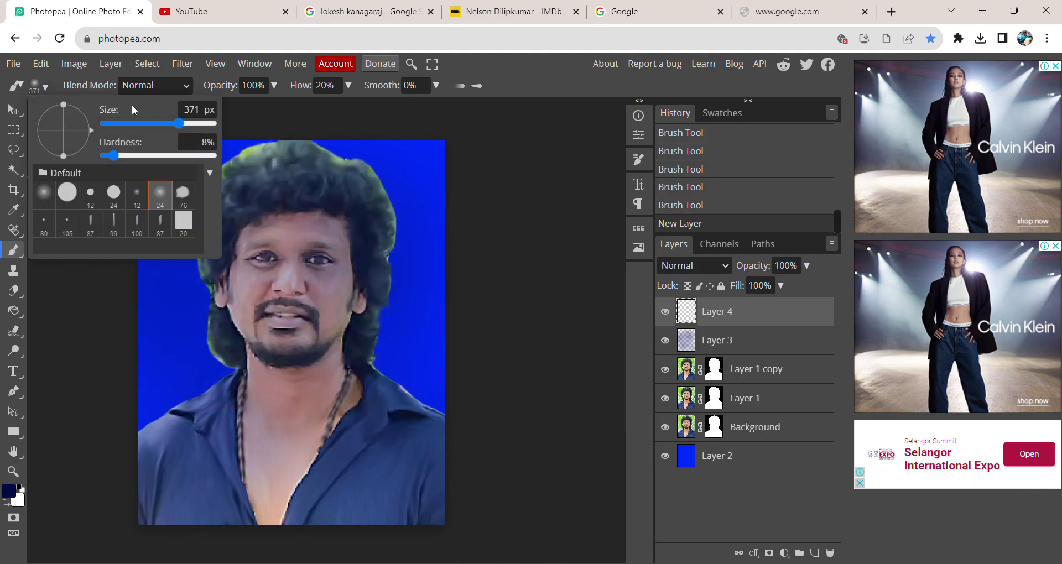
{"action": "left_click_drag", "start_coordinate": [183, 123], "coordinate": [161, 123]}
{"action": "left_click", "coordinate": [139, 329]}
{"action": "mouse_move", "coordinate": [140, 327]}
{"action": "left_mouse_down"}
{"action": "mouse_move", "coordinate": [140, 372]}
{"action": "mouse_move", "coordinate": [128, 265]}
{"action": "mouse_move", "coordinate": [137, 163]}
{"action": "mouse_move", "coordinate": [233, 140]}
{"action": "mouse_move", "coordinate": [184, 158]}
{"action": "mouse_move", "coordinate": [199, 141]}
{"action": "left_mouse_up"}
{"action": "mouse_move", "coordinate": [272, 123]}
{"action": "left_mouse_down"}
{"action": "mouse_move", "coordinate": [404, 143]}
{"action": "mouse_move", "coordinate": [421, 181]}
{"action": "mouse_move", "coordinate": [442, 279]}
{"action": "mouse_move", "coordinate": [444, 483]}
{"action": "left_mouse_up"}
{"action": "mouse_move", "coordinate": [131, 402]}
{"action": "left_mouse_down"}
{"action": "mouse_move", "coordinate": [148, 440]}
{"action": "mouse_move", "coordinate": [129, 506]}
{"action": "left_mouse_up"}
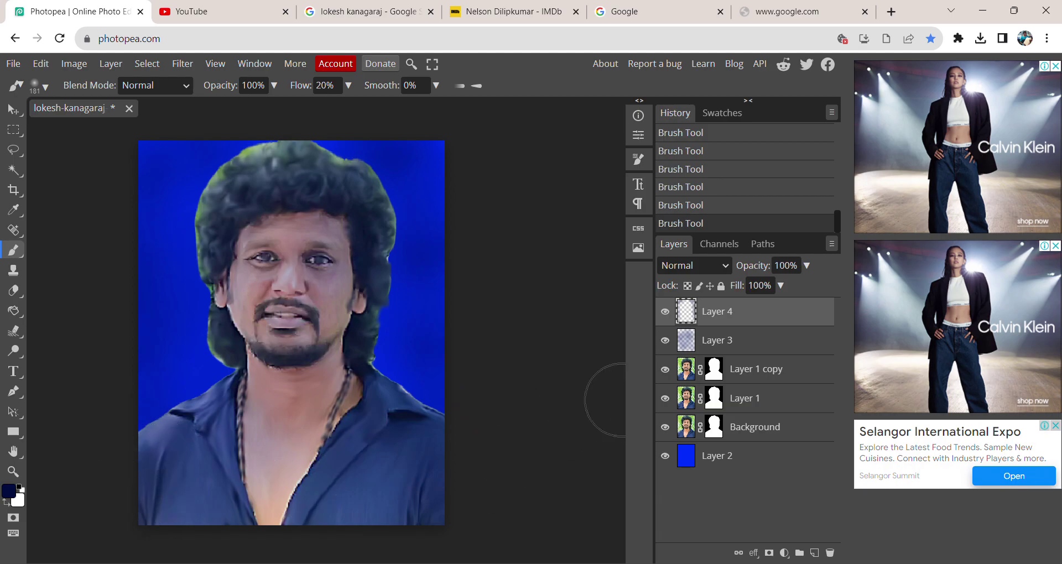
- Make Layer 3 active and set up the Eraser tool with the soft 24 preset at 223 px
{"action": "key", "text": "alt+bracketleft"}
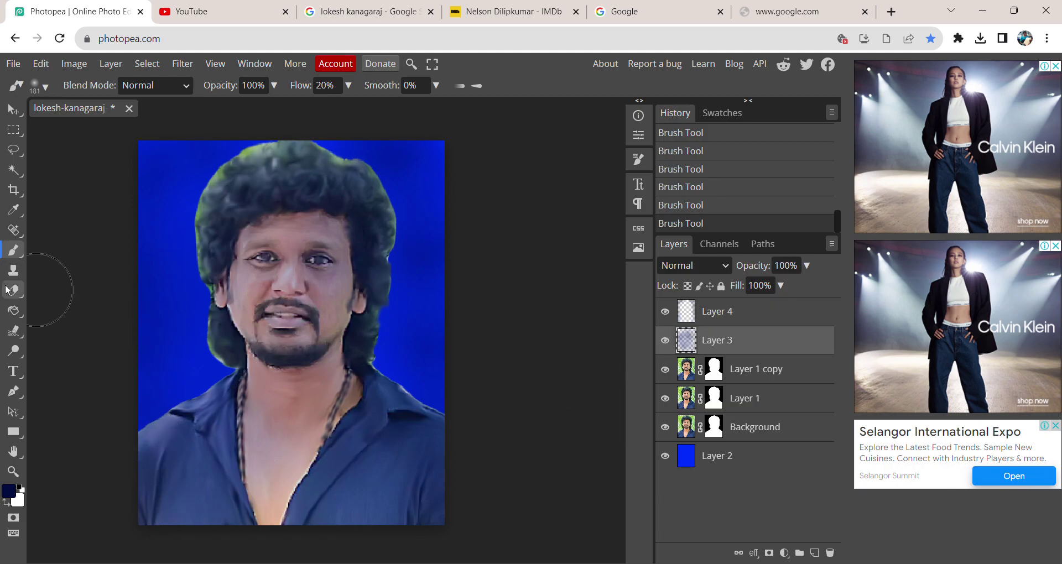
{"action": "left_click", "coordinate": [12, 289]}
{"action": "left_click", "coordinate": [39, 86]}
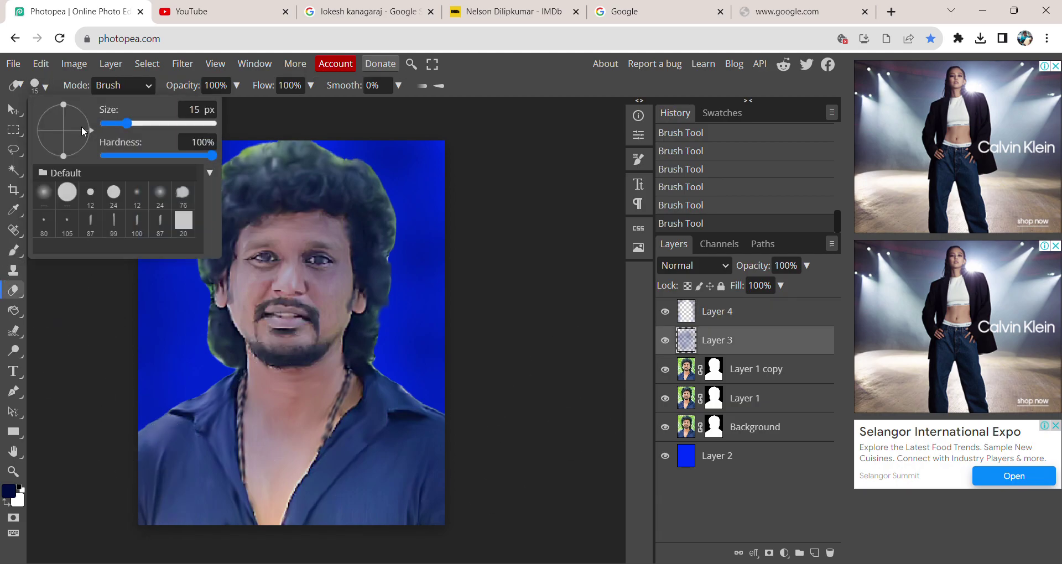
{"action": "left_click", "coordinate": [161, 194]}
{"action": "left_click", "coordinate": [164, 126]}
- Erase Layer 3's navy tint over the forehead, face, neck and open chest area
{"action": "left_click", "coordinate": [286, 256]}
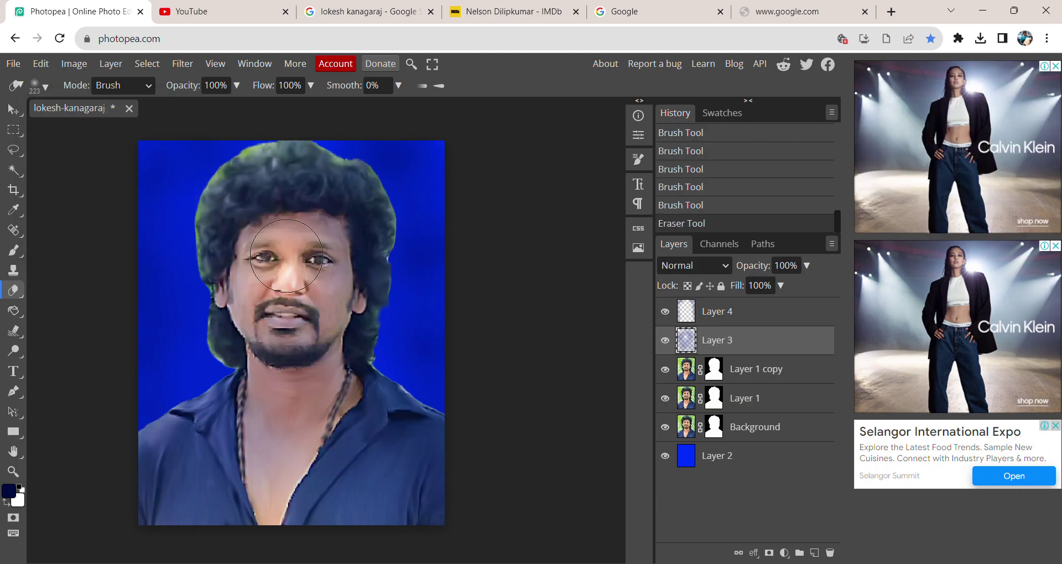
{"action": "left_click", "coordinate": [288, 306]}
{"action": "left_click", "coordinate": [287, 412]}
{"action": "left_click", "coordinate": [279, 472]}
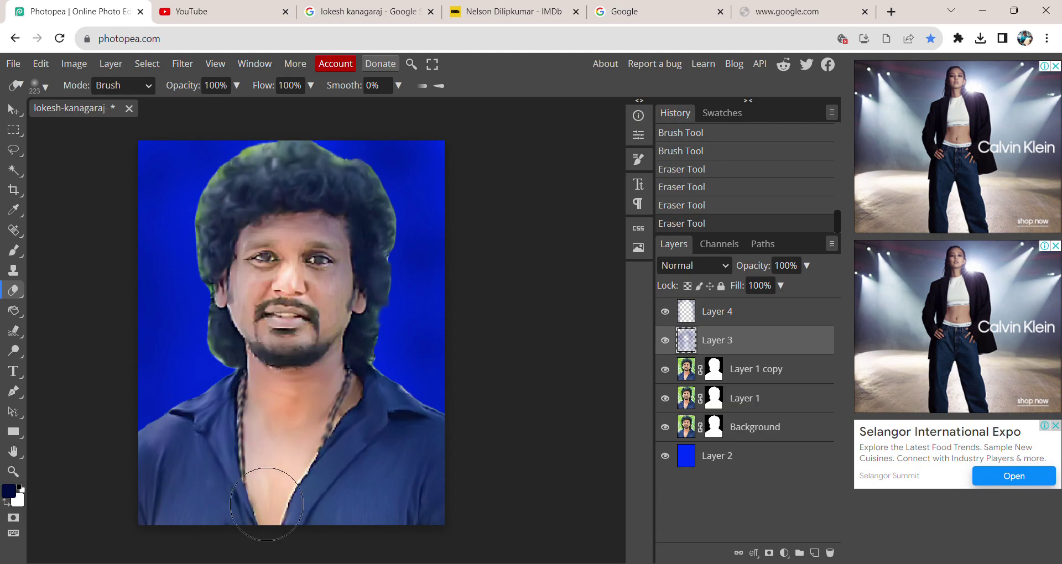
{"action": "left_click", "coordinate": [293, 217]}
{"action": "left_click", "coordinate": [278, 293]}
{"action": "left_click", "coordinate": [281, 465]}
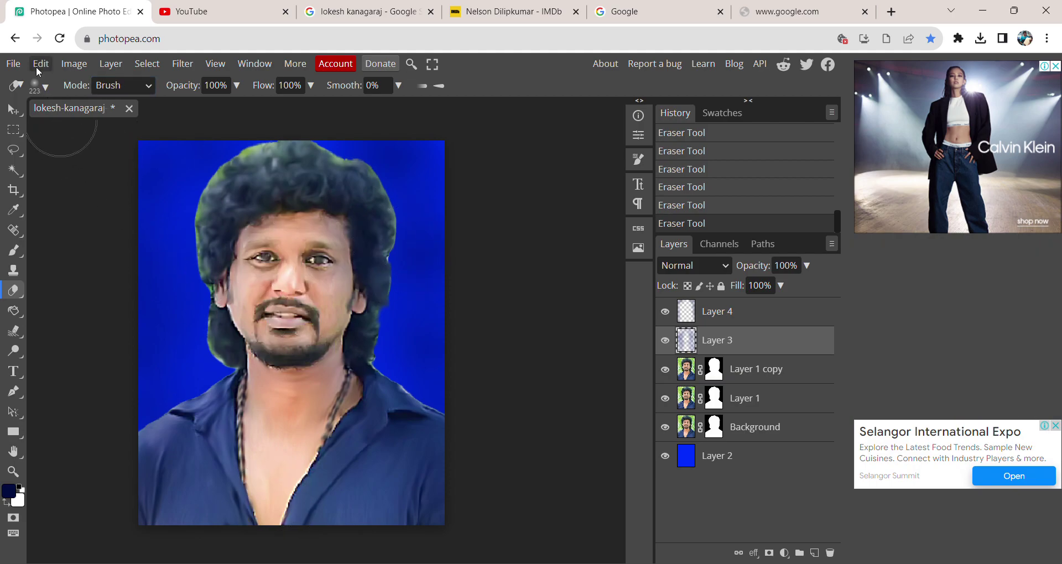
- Place the 3SUN logo as a smart object above Layer 3 in the portrait's lower-right corner, at X 414 px, Y 639 px
{"action": "left_click", "coordinate": [14, 64]}
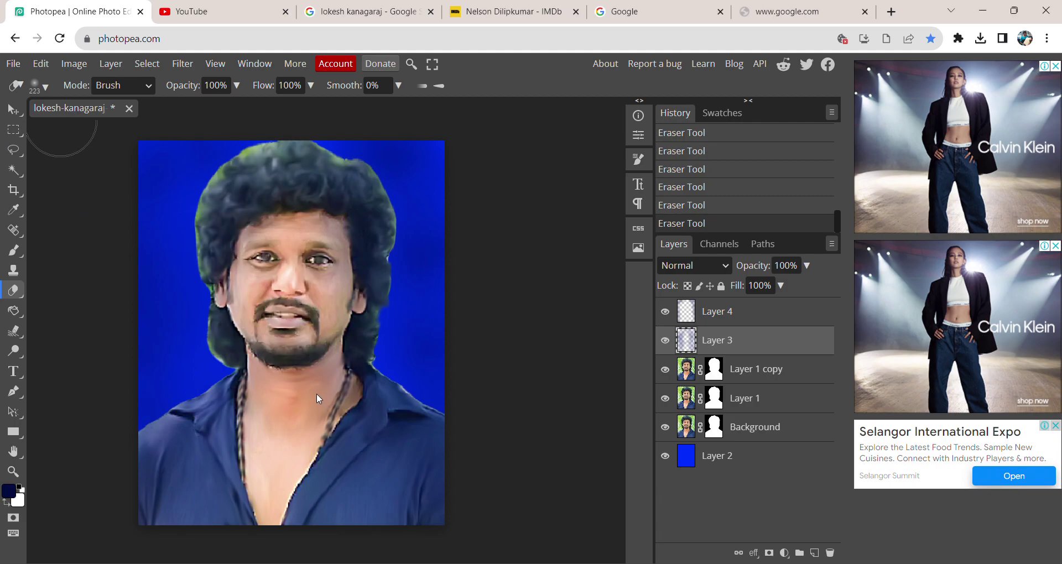
{"action": "left_click_drag", "start_coordinate": [277, 317], "coordinate": [370, 505]}
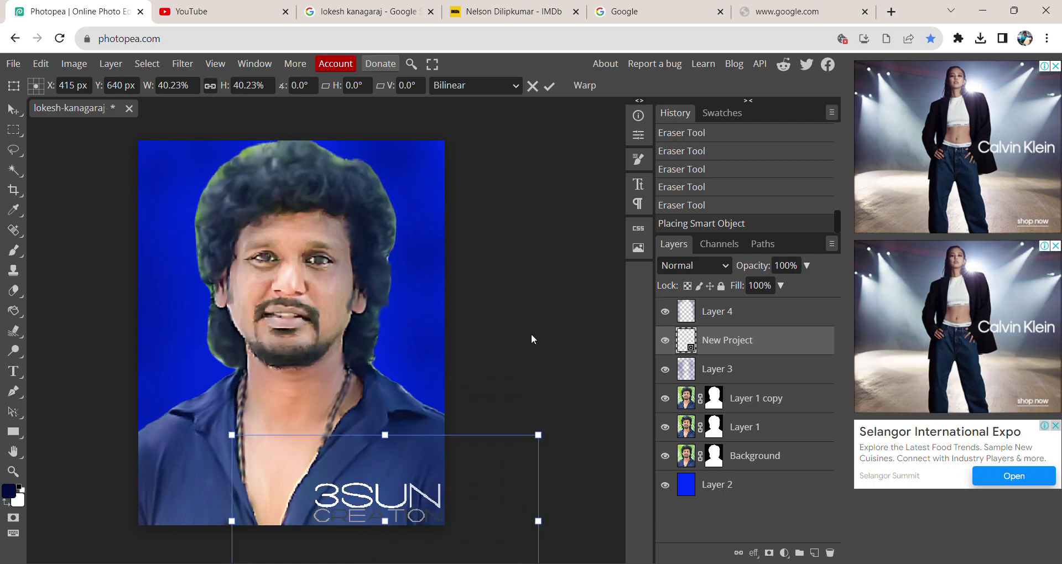
{"action": "key", "text": "Left"}
{"action": "key", "text": "Up"}
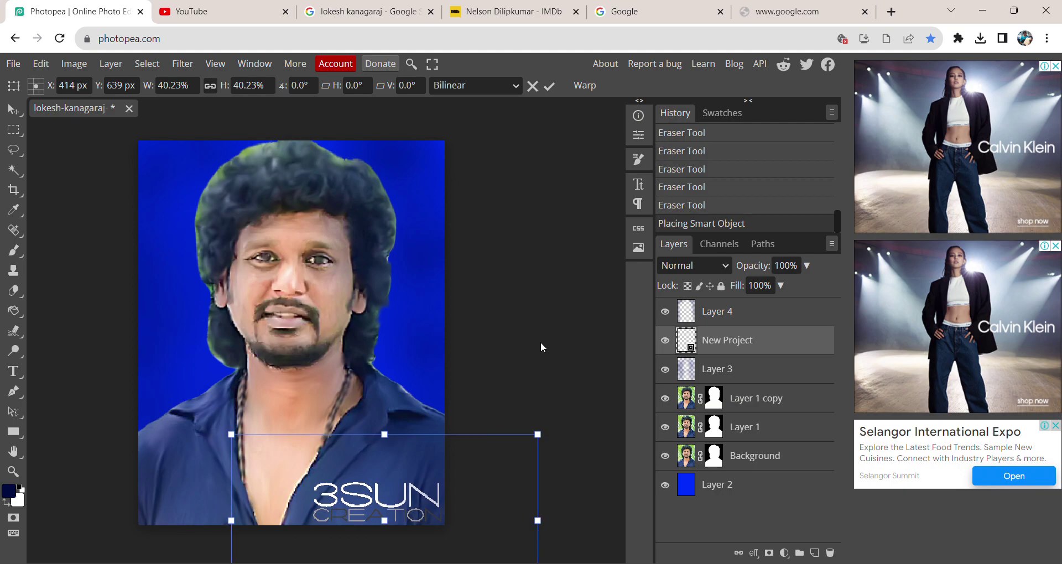
{"action": "left_click", "coordinate": [694, 484]}
{"action": "key", "text": "e"}
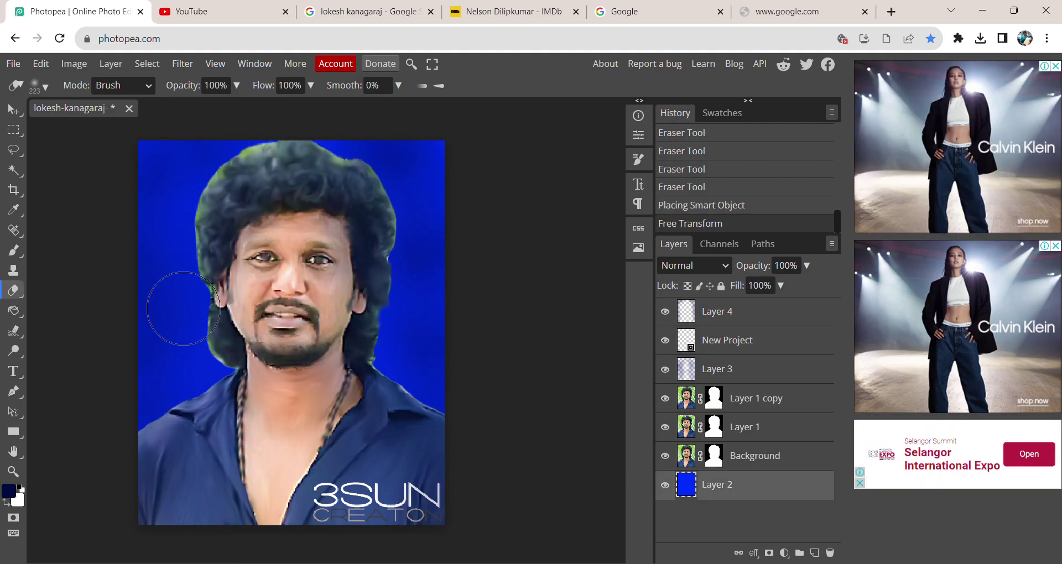
{"action": "left_click", "coordinate": [12, 110]}
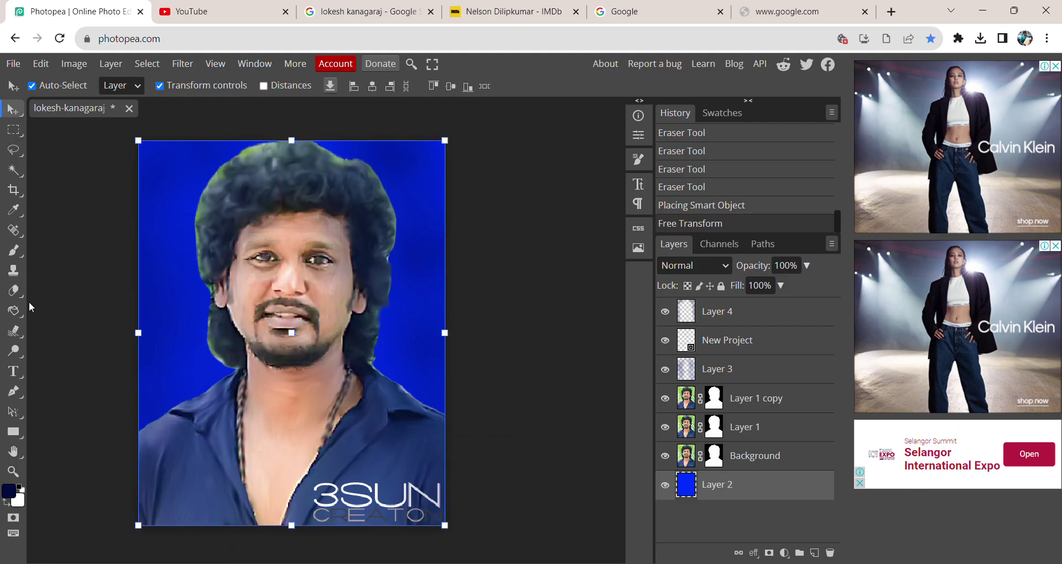
{"action": "left_click", "coordinate": [13, 451]}
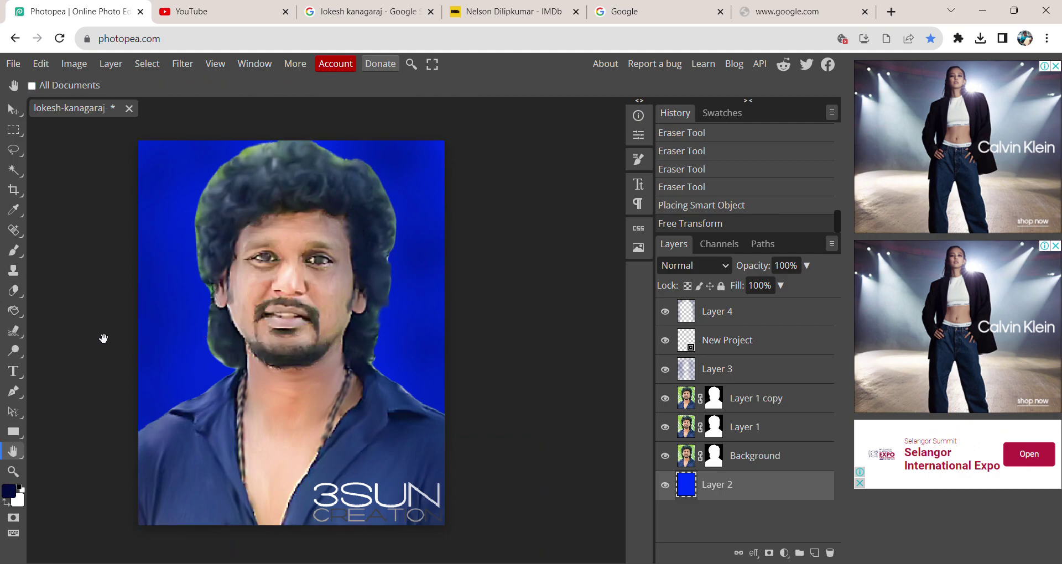